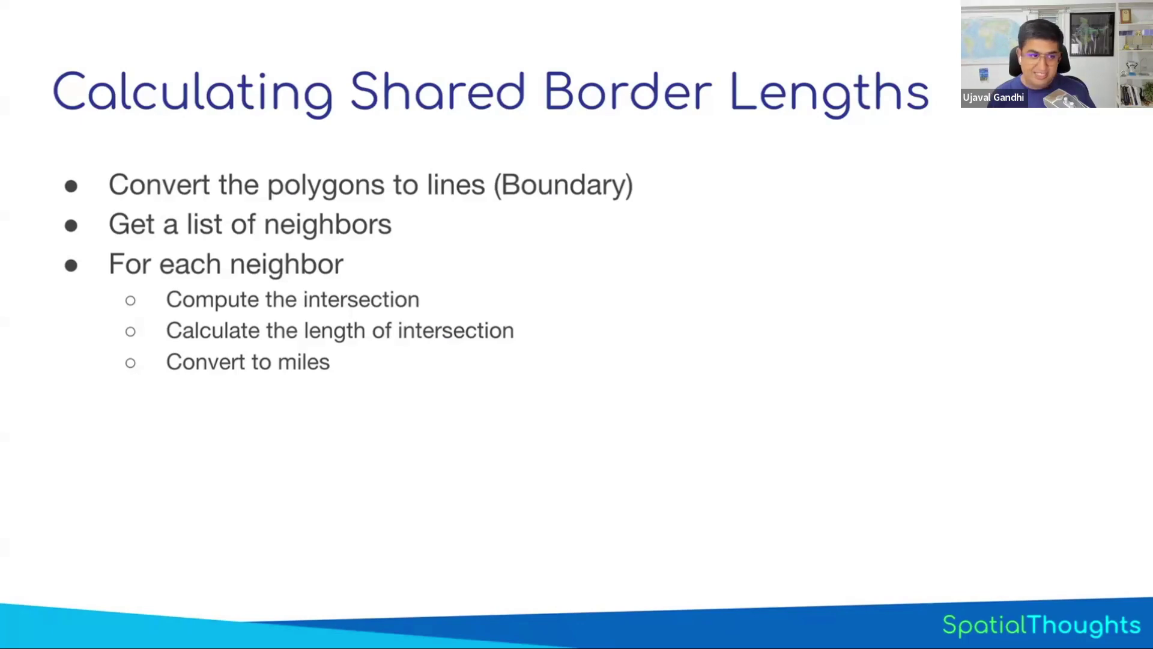
Switch to QGIS, search the processing algorithms for the Field calculator and open it.
{"action": "key", "text": "super+Tab"}
{"action": "double_click", "coordinate": [996, 180]}
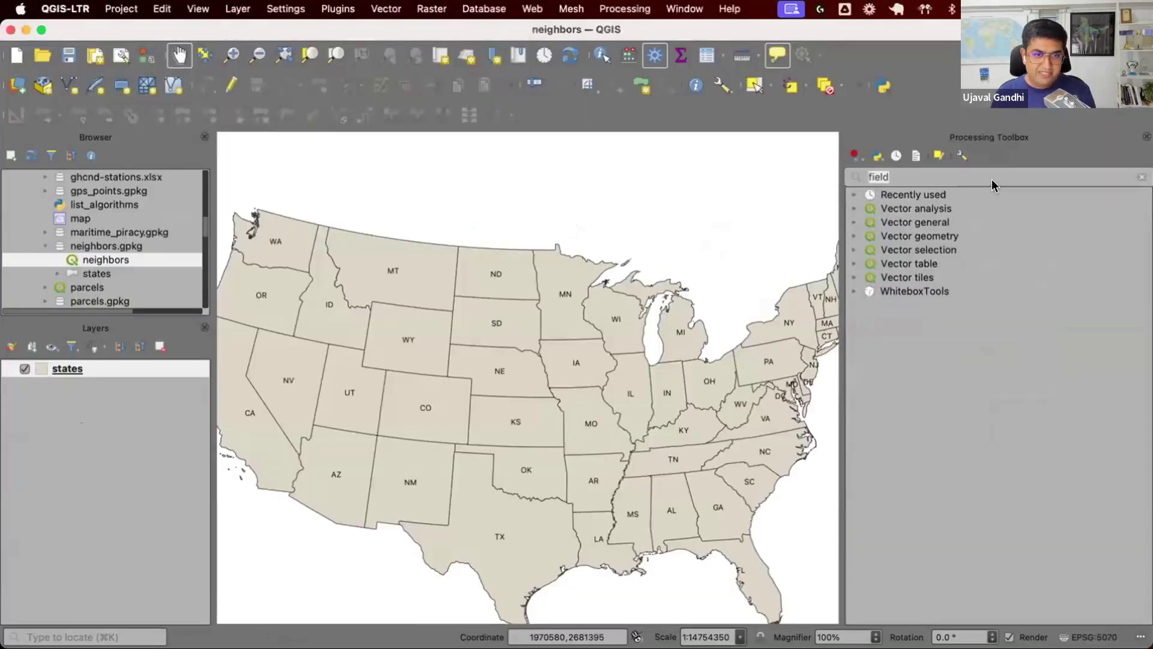
{"action": "type", "text": "neigh"}
{"action": "key", "text": "BackSpace"}
{"action": "key", "text": "BackSpace"}
{"action": "key", "text": "BackSpace"}
{"action": "key", "text": "BackSpace"}
{"action": "key", "text": "BackSpace"}
{"action": "type", "text": "field"}
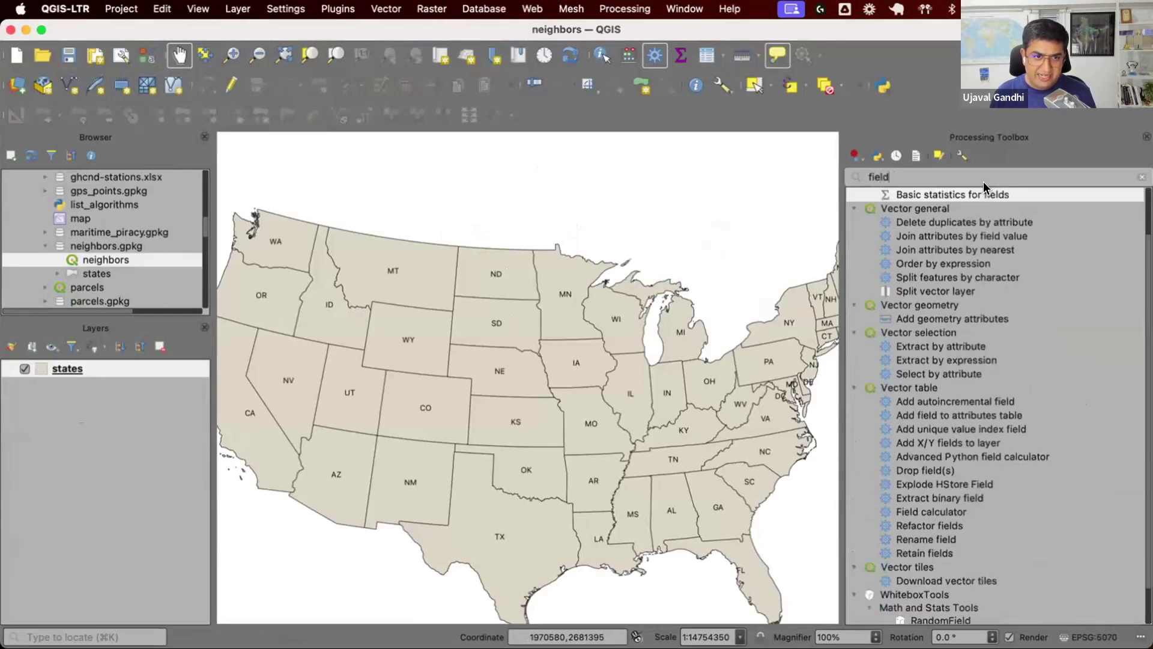
{"action": "type", "text": "ca"}
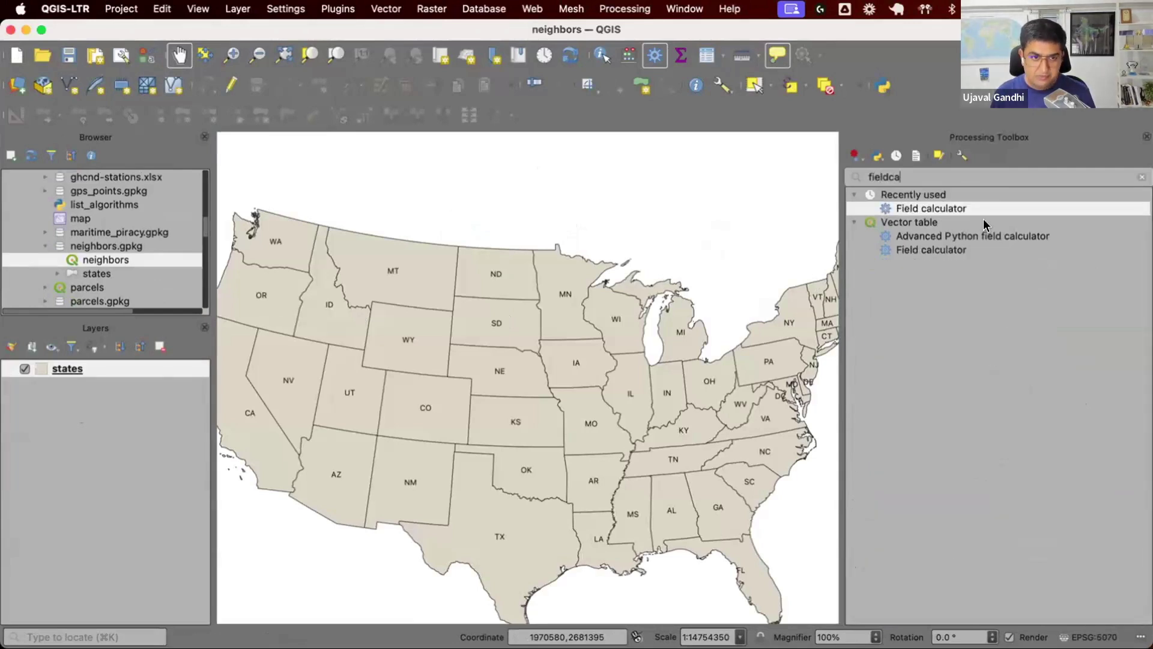
{"action": "key", "text": "Return"}
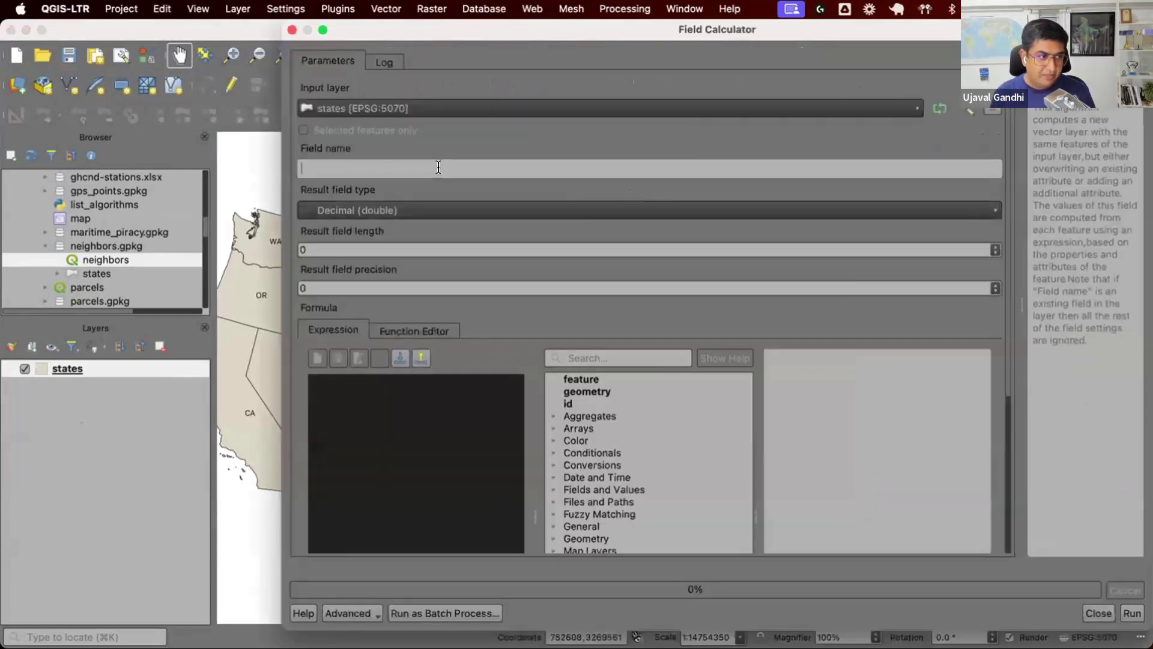
Name the output field "neighbors" and set its result type to String List for the states layer.
{"action": "left_click", "coordinate": [439, 167]}
{"action": "type", "text": "neighbors"}
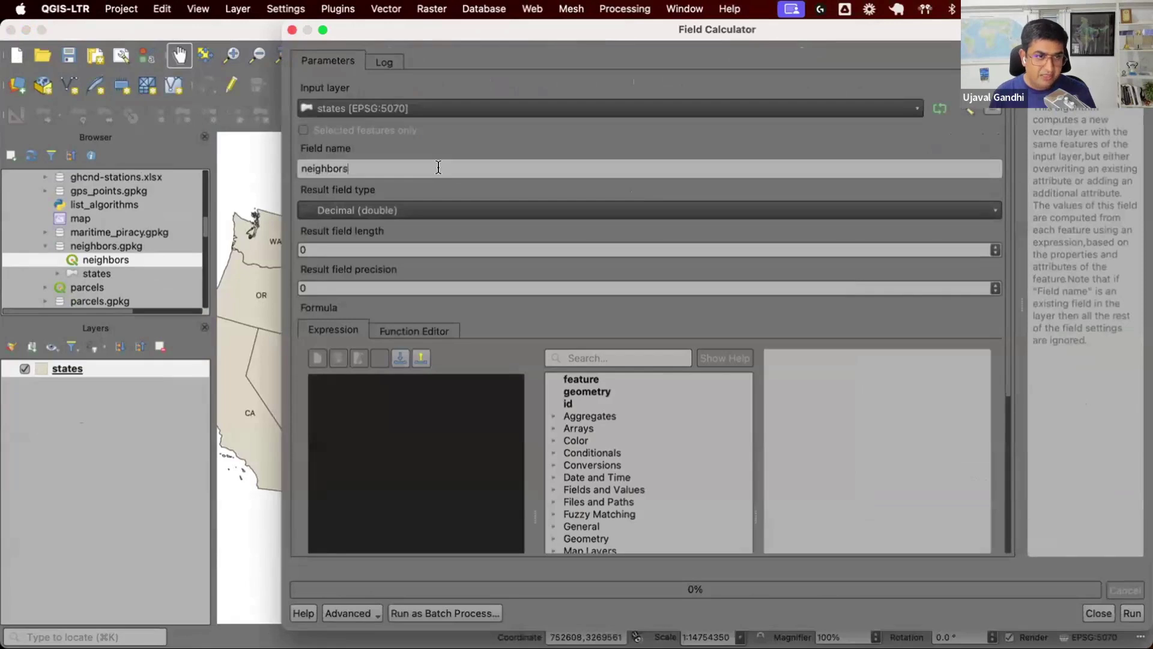
{"action": "left_click", "coordinate": [625, 204]}
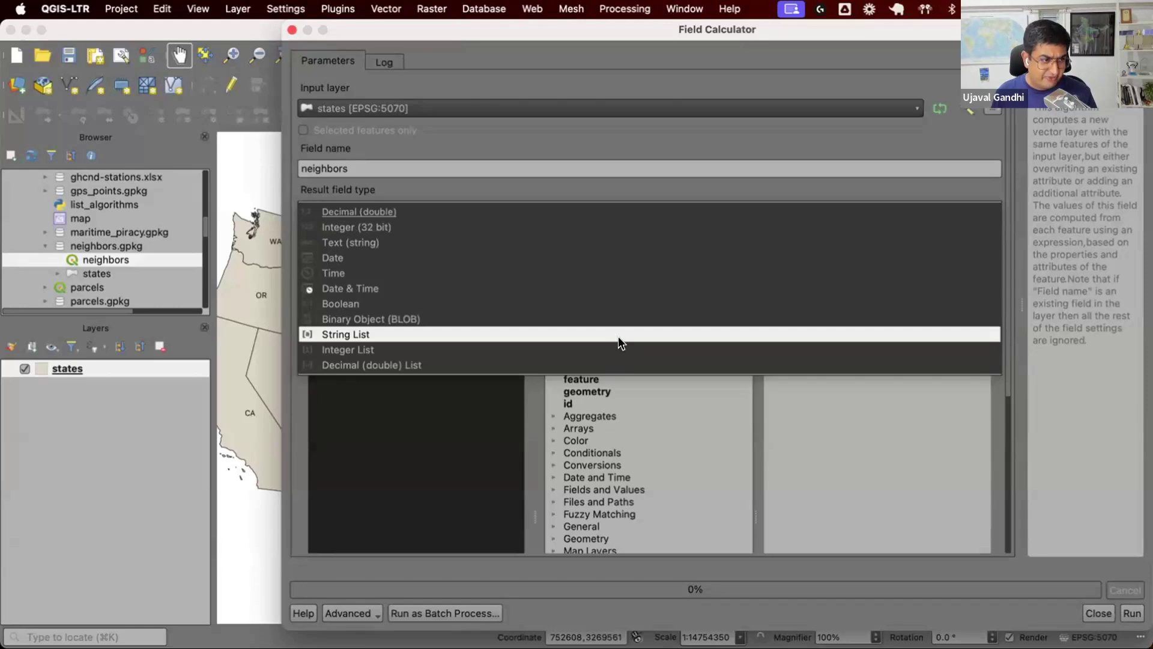
{"action": "left_click", "coordinate": [618, 335]}
{"action": "left_click", "coordinate": [345, 482]}
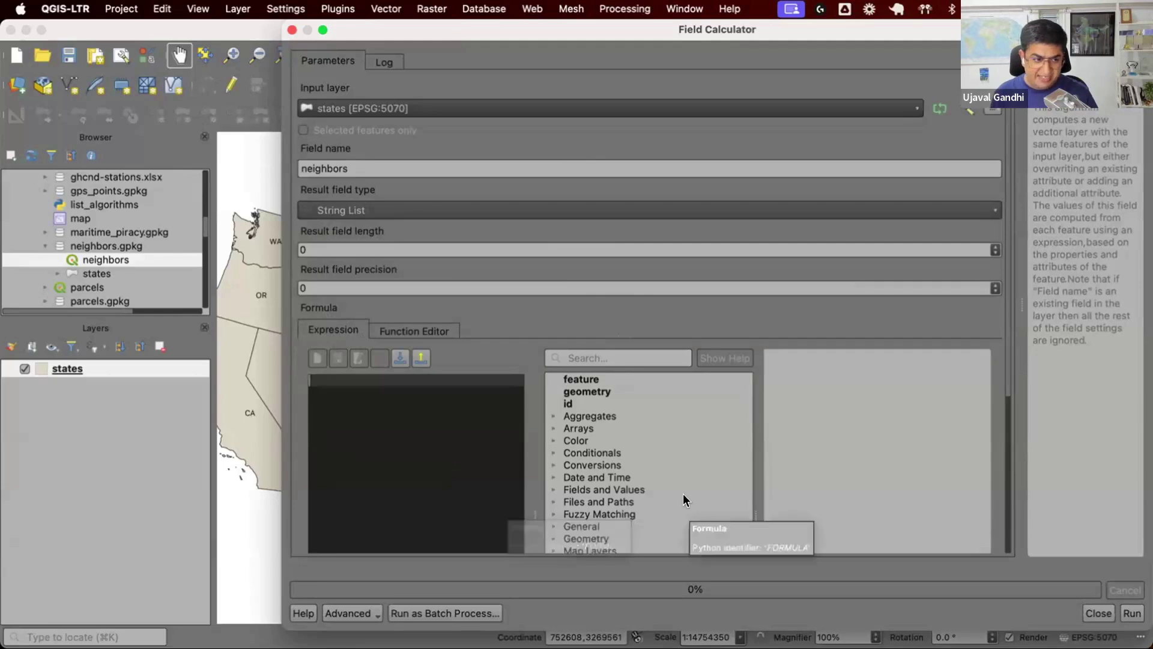
{"action": "scroll", "coordinate": [643, 440], "scroll_direction": "down", "scroll_amount": 5}
{"action": "left_click", "coordinate": [601, 443]}
{"action": "left_click", "coordinate": [458, 206]}
{"action": "type", "text": "a"}
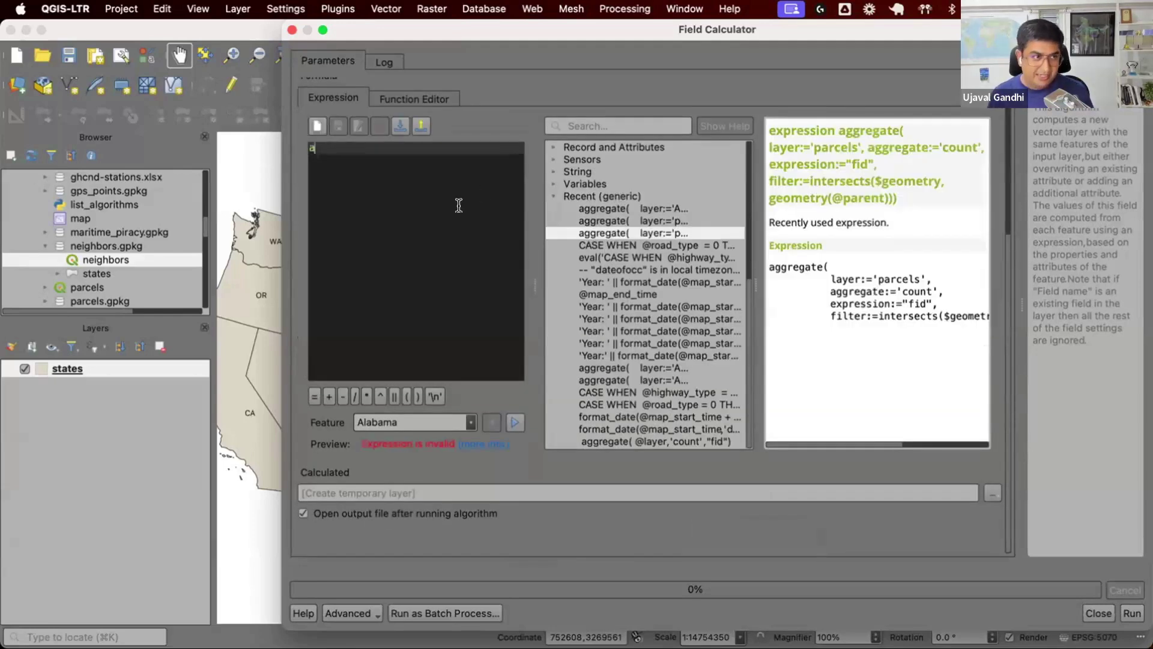
{"action": "type", "text": "ggregate("}
{"action": "key", "text": "Return"}
{"action": "key", "text": "Tab"}
{"action": "type", "text": "la"}
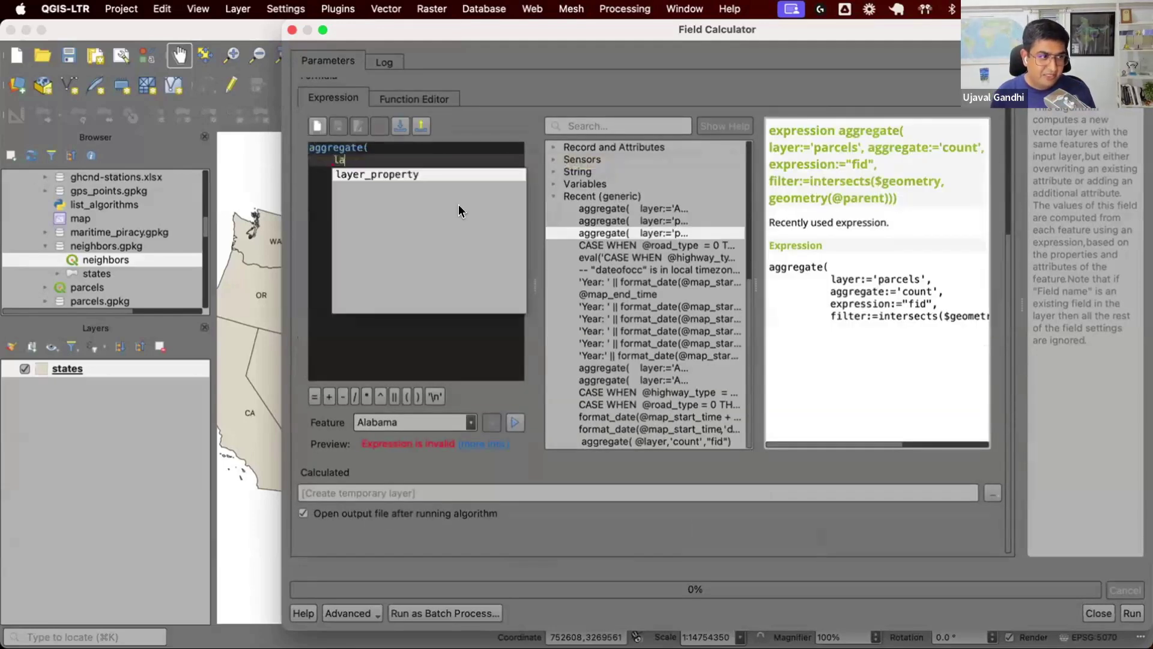
{"action": "type", "text": "yer:=@l"}
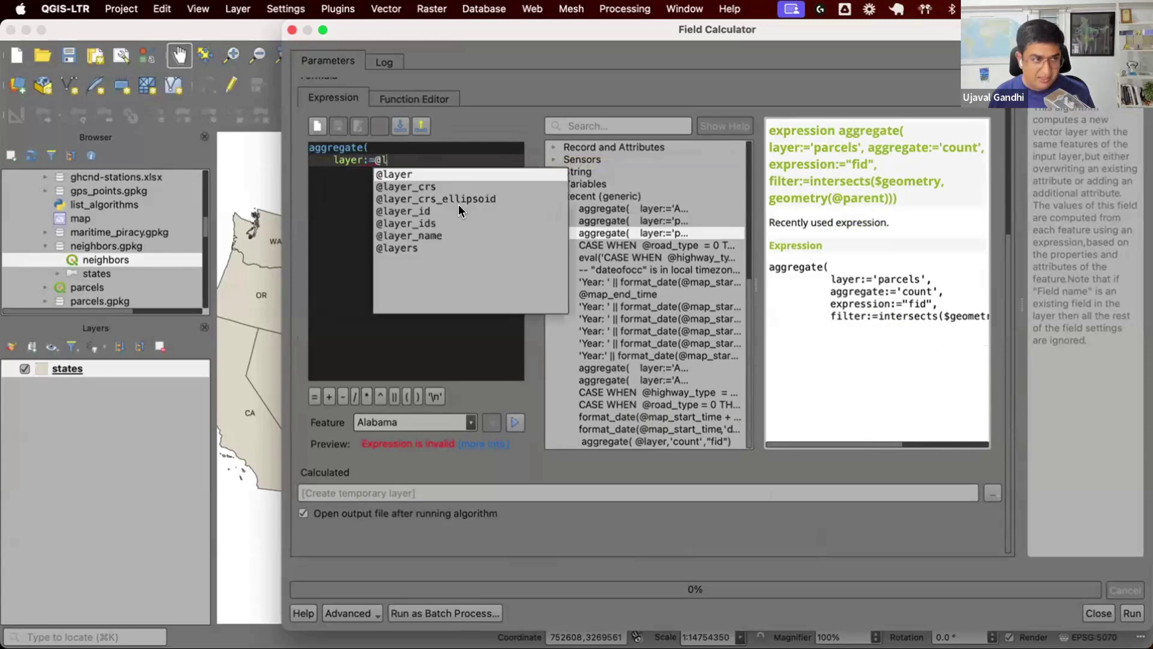
{"action": "type", "text": "ayer,"}
Add the arguments aggregate:='array_agg' and expression:="STUSPS" to the aggregate formula.
{"action": "key", "text": "Return"}
{"action": "type", "text": "agg"}
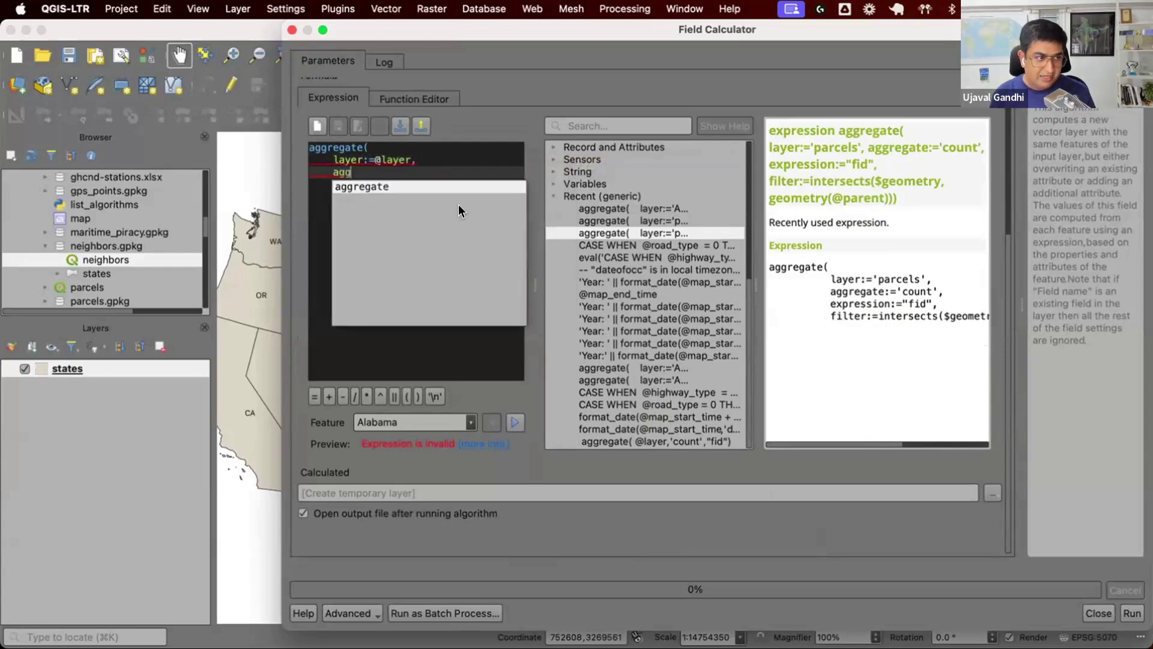
{"action": "type", "text": "regate:='array"}
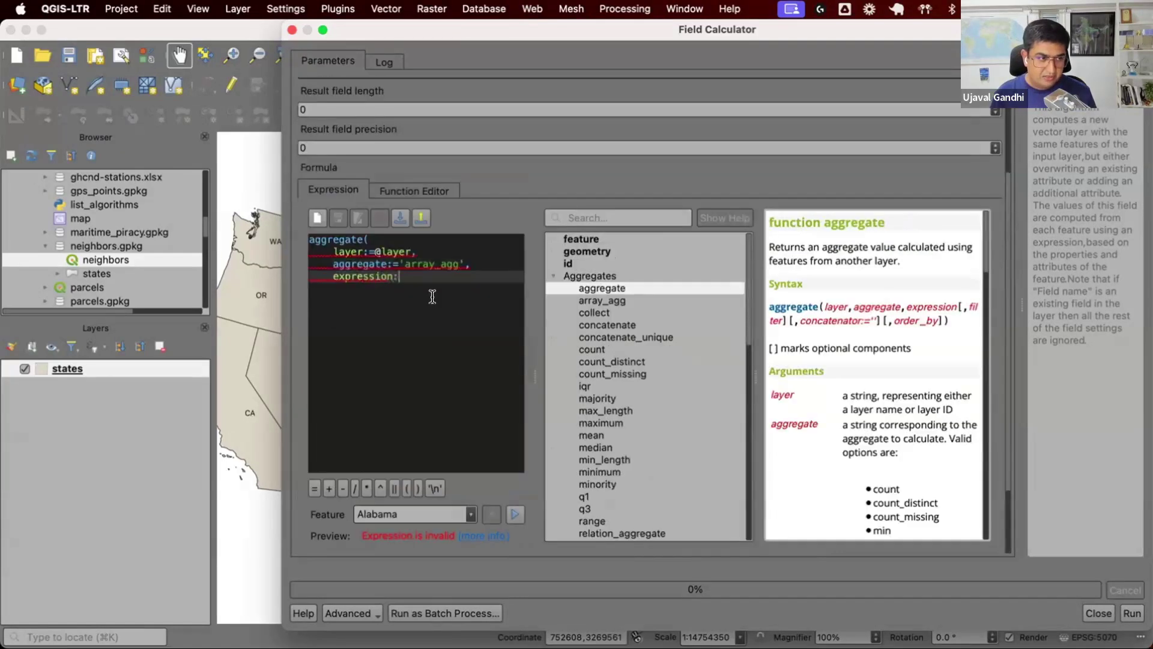
{"action": "type", "text": "='"}
{"action": "key", "text": "BackSpace"}
{"action": "type", "text": "\"STUSPS"}
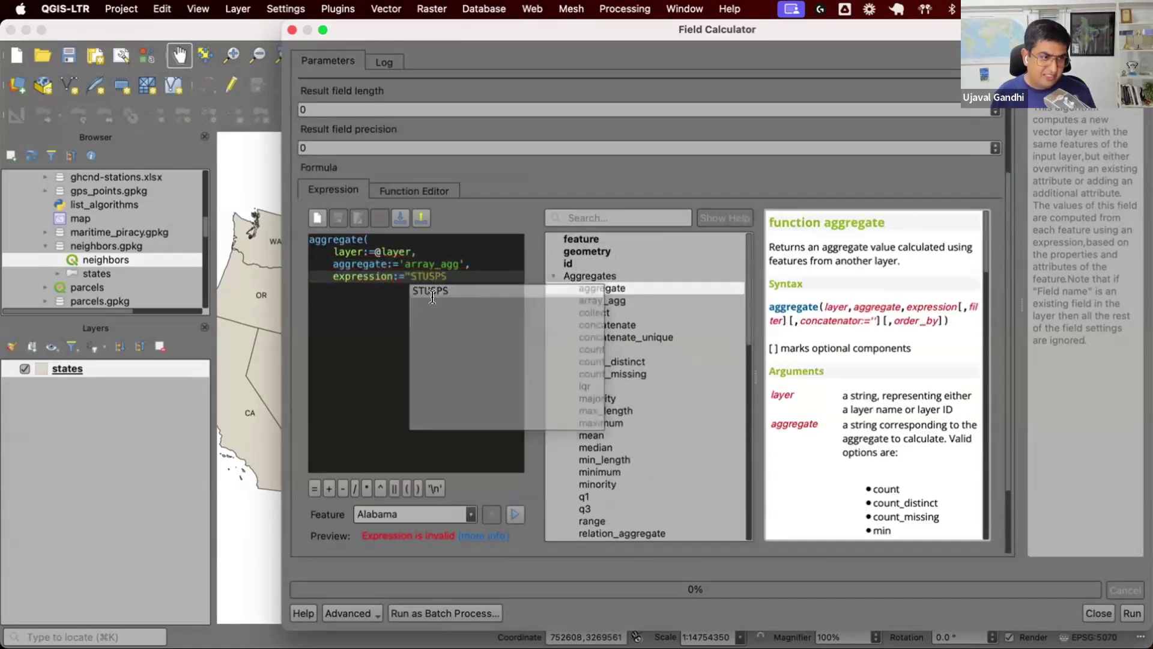
{"action": "key", "text": "Return"}
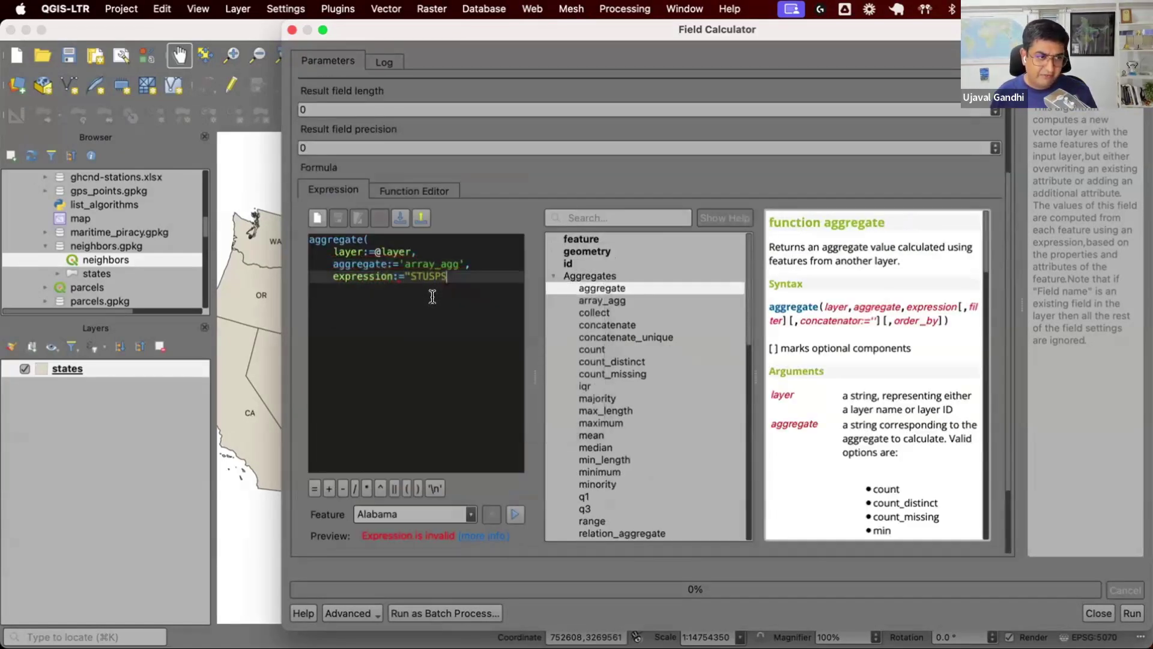
{"action": "key", "text": "BackSpace"}
{"action": "type", "text": "\","}
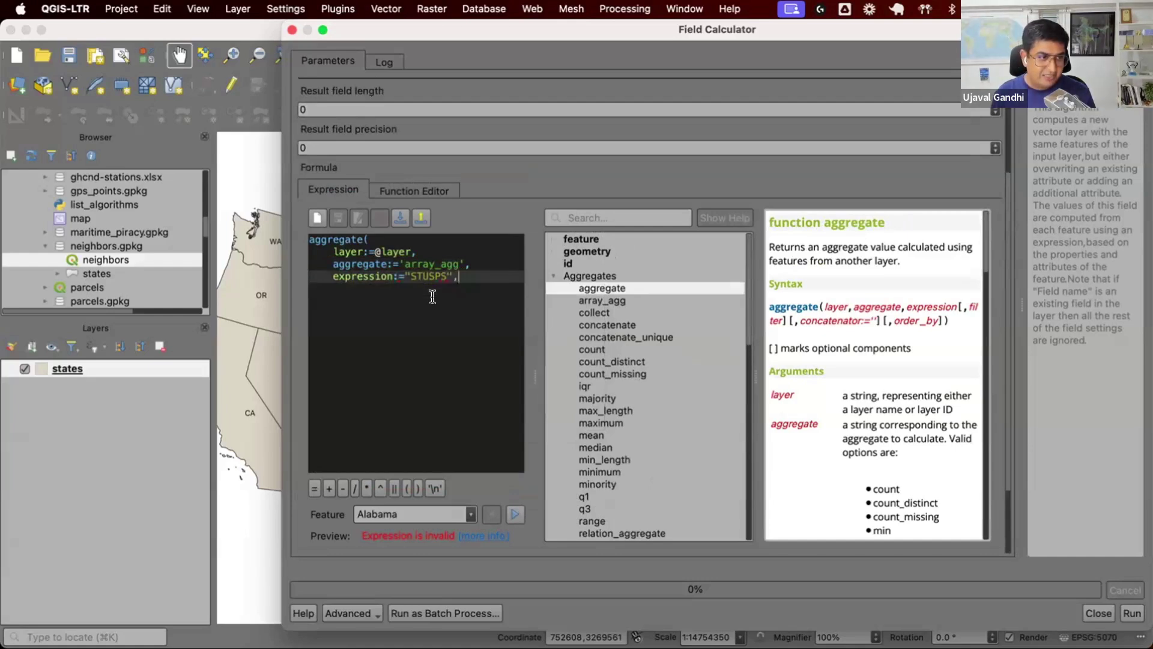
{"action": "key", "text": "Return"}
{"action": "type", "text": "filter"}
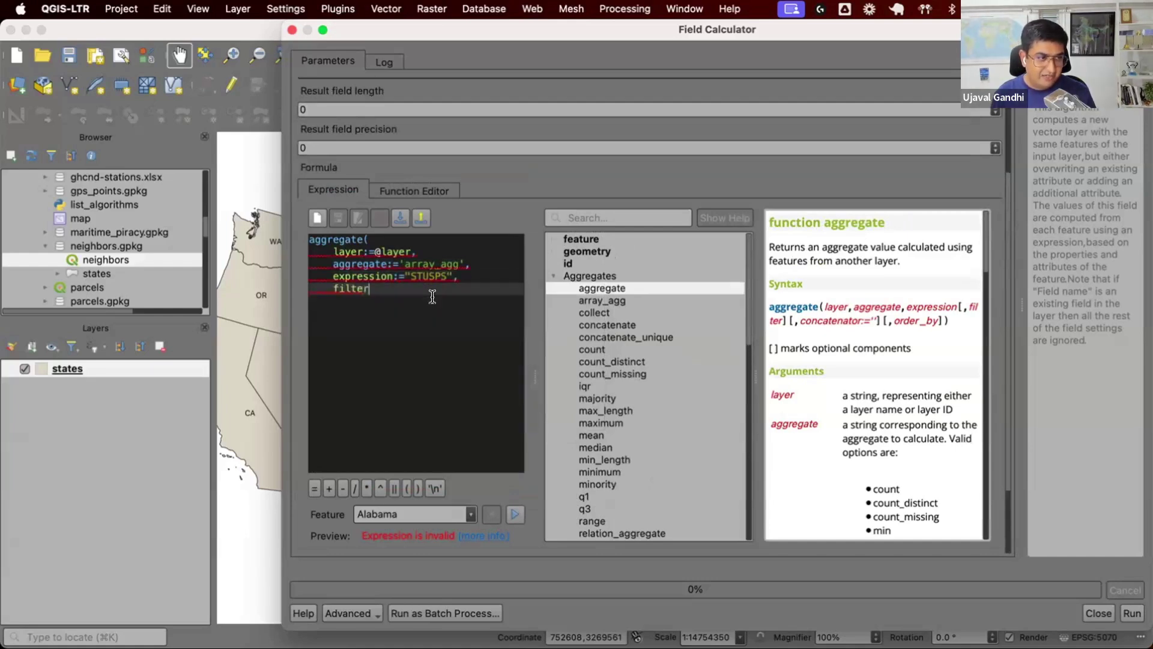
{"action": "type", "text": ":=touches"}
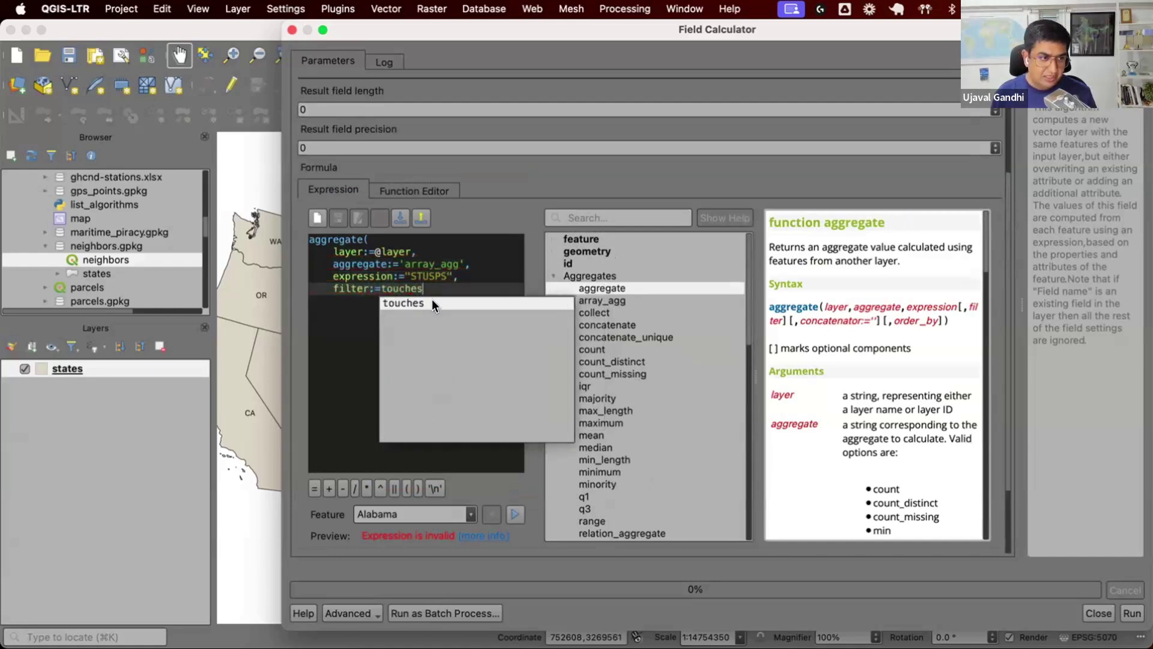
{"action": "type", "text": "($geometr"}
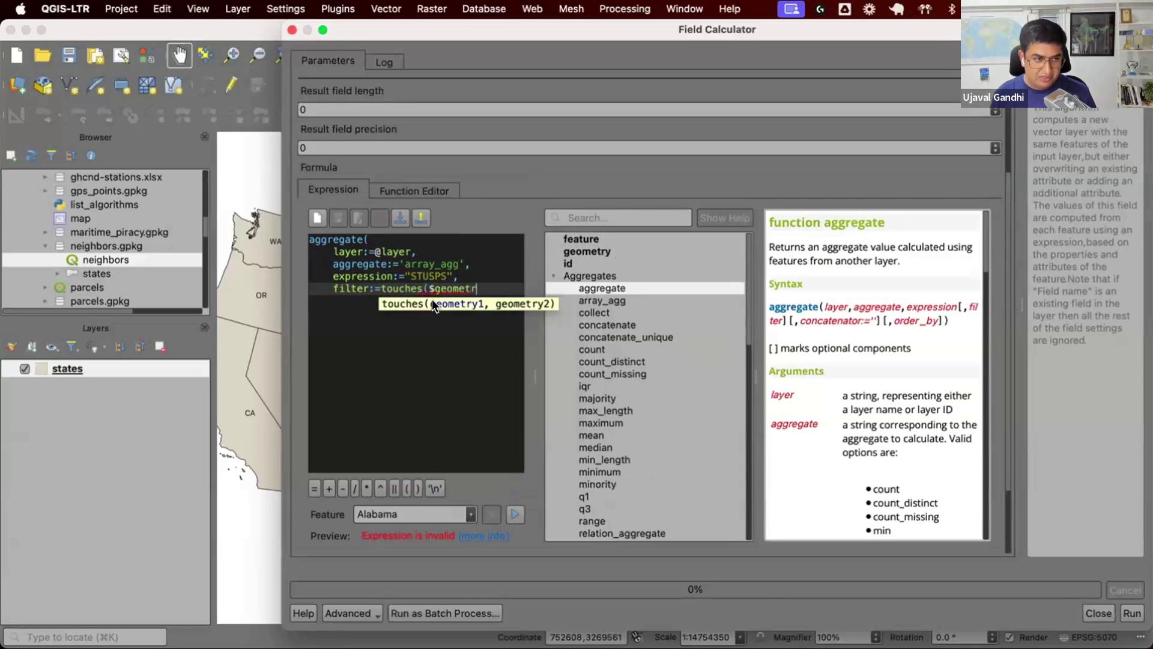
{"action": "type", "text": "y, geometry("}
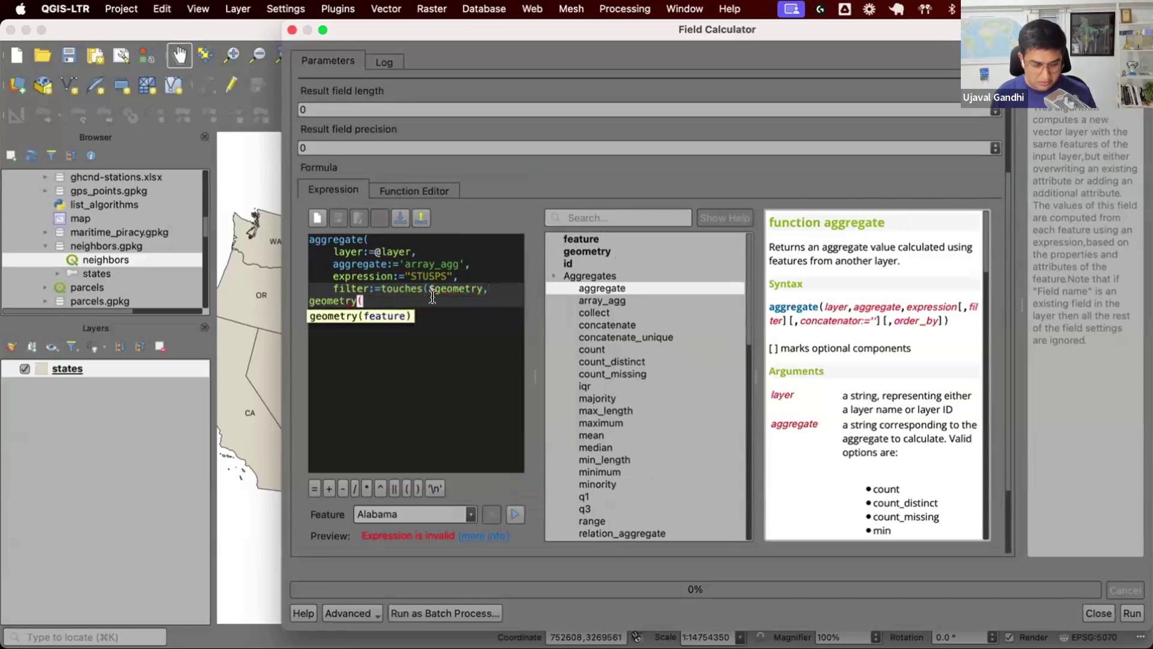
{"action": "type", "text": "@parent)))"}
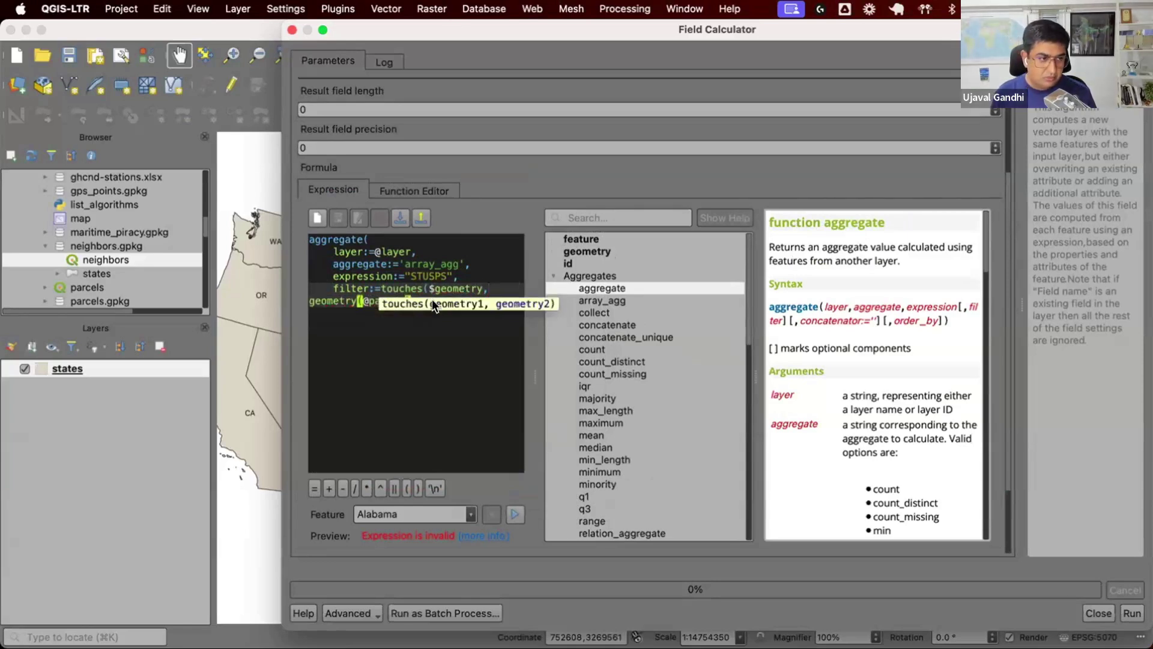
{"action": "left_click", "coordinate": [1131, 611]}
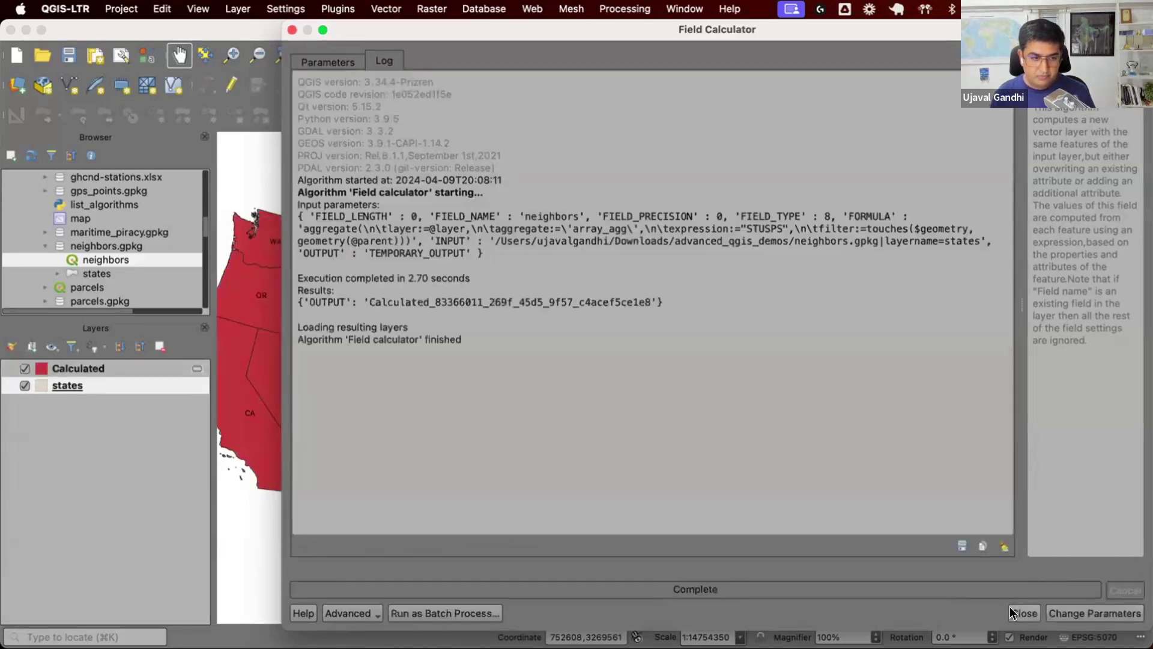
{"action": "left_click", "coordinate": [1013, 611]}
Open the Calculated layer's attribute table and view its neighbors column.
{"action": "left_click", "coordinate": [167, 370]}
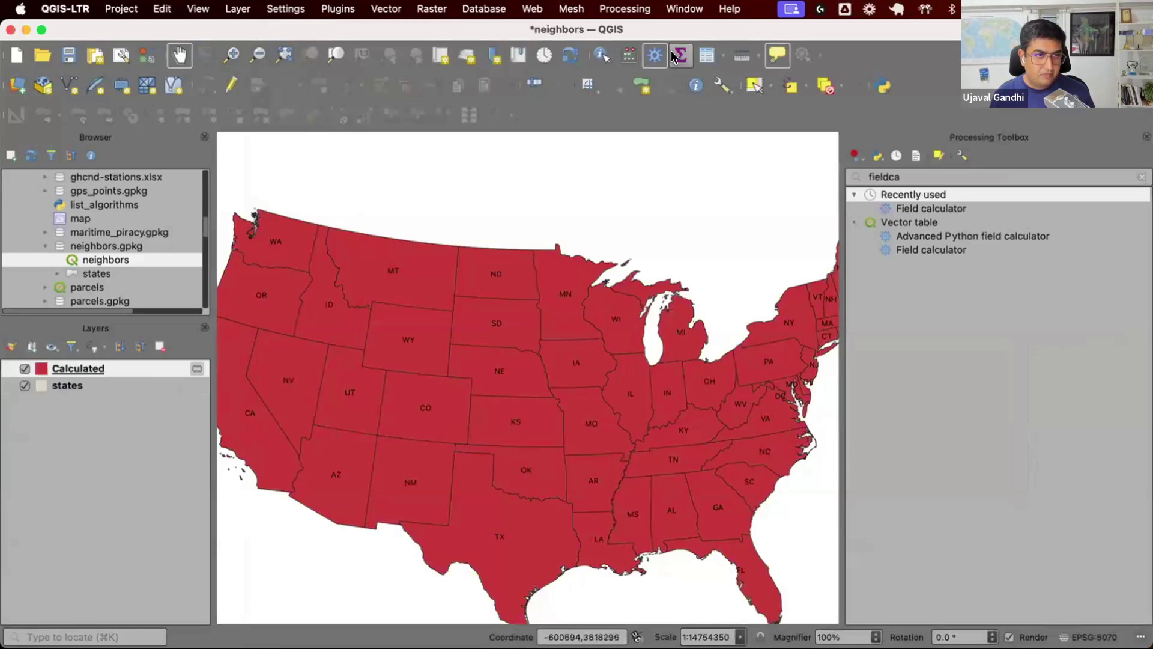
{"action": "left_click", "coordinate": [707, 55]}
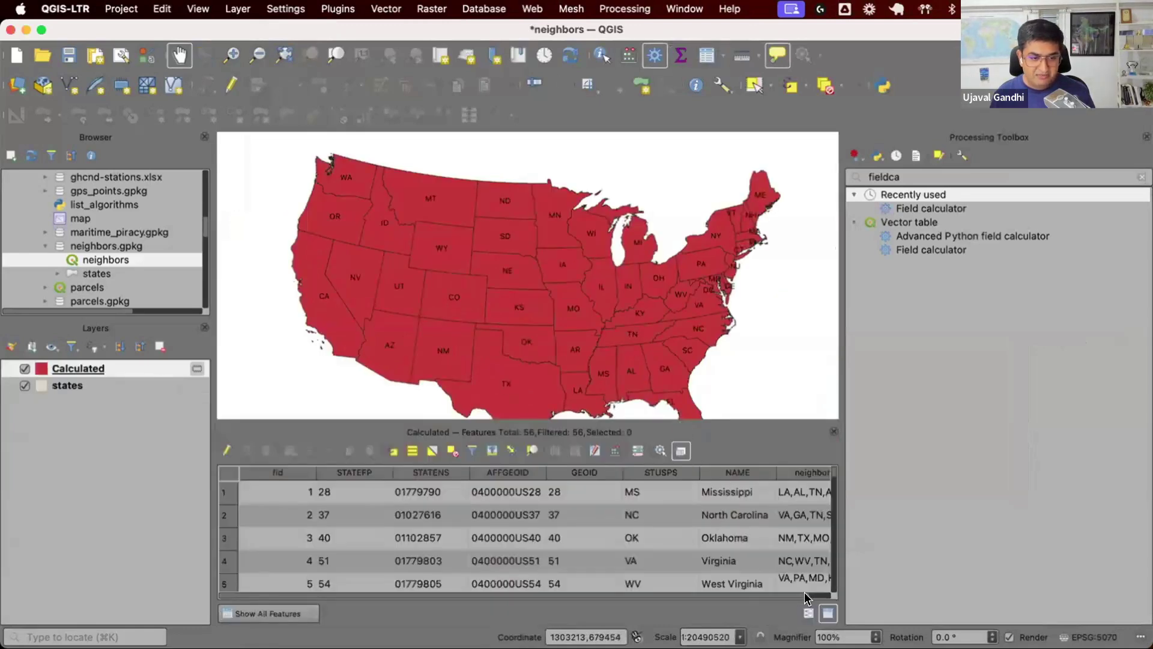
{"action": "left_click_drag", "start_coordinate": [805, 592], "coordinate": [827, 592]}
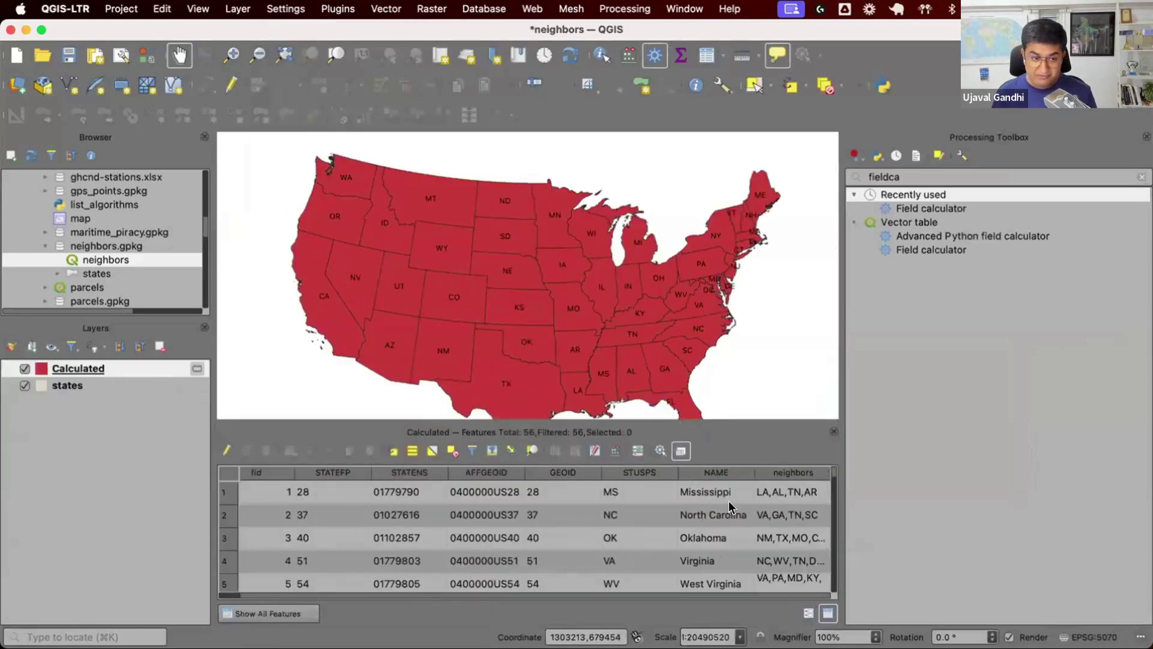
Convert the Calculated layer to a temporary line layer with Polygons to lines, and hide the Calculated layer.
{"action": "left_click", "coordinate": [961, 177]}
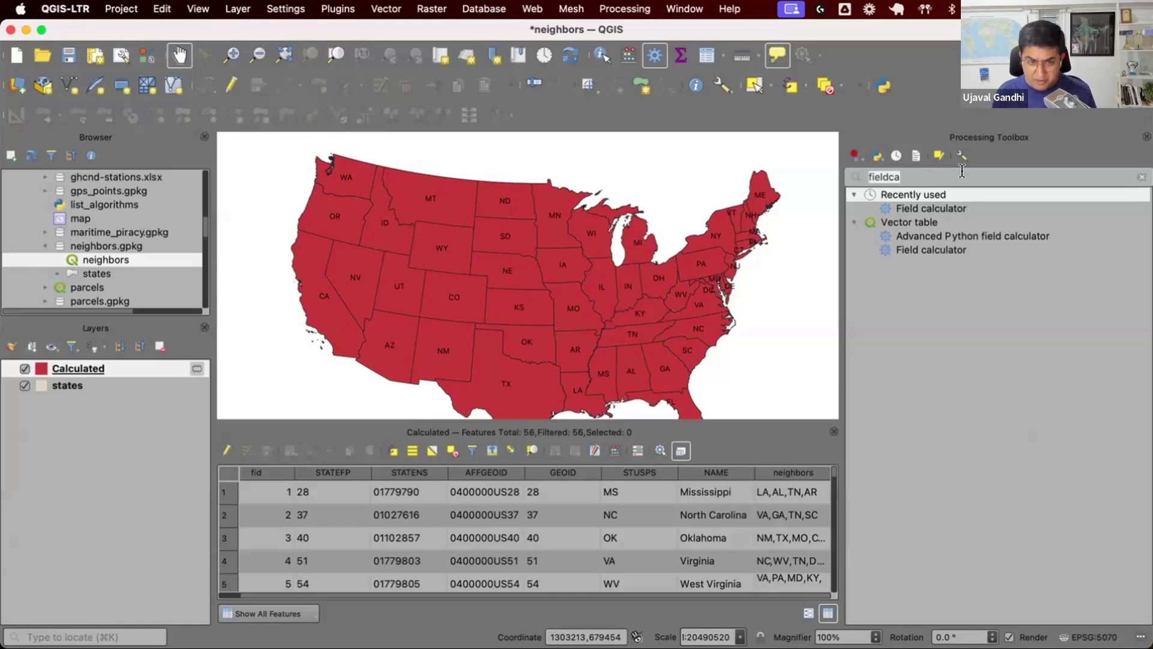
{"action": "type", "text": "polygon to li"}
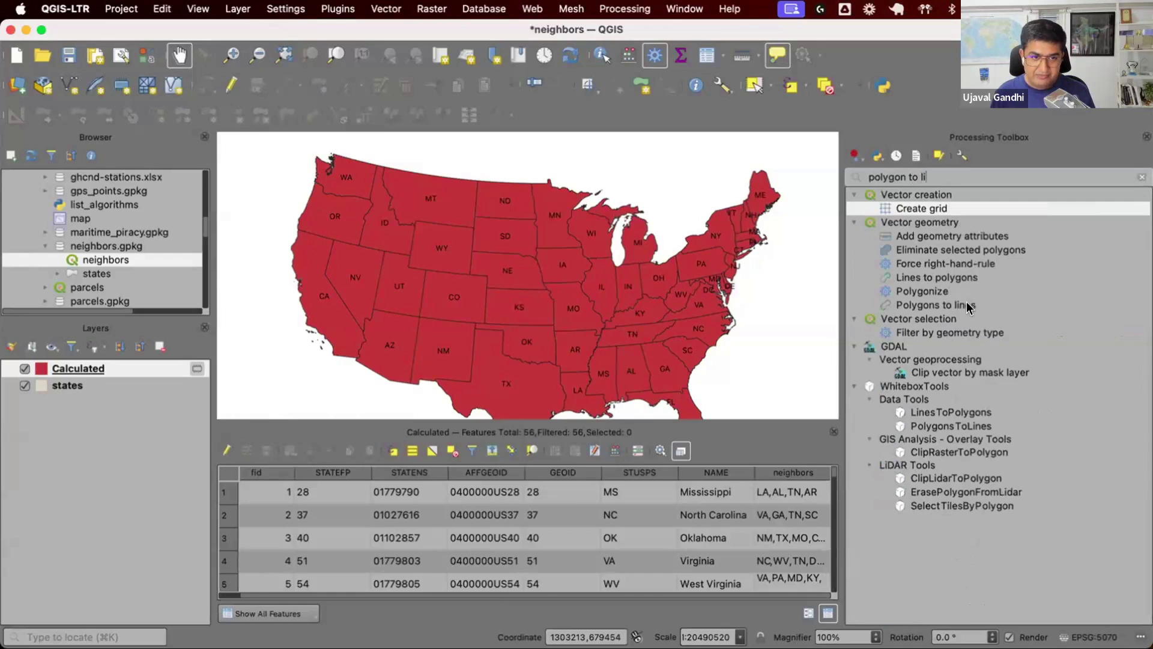
{"action": "double_click", "coordinate": [968, 306]}
{"action": "left_click", "coordinate": [1127, 613]}
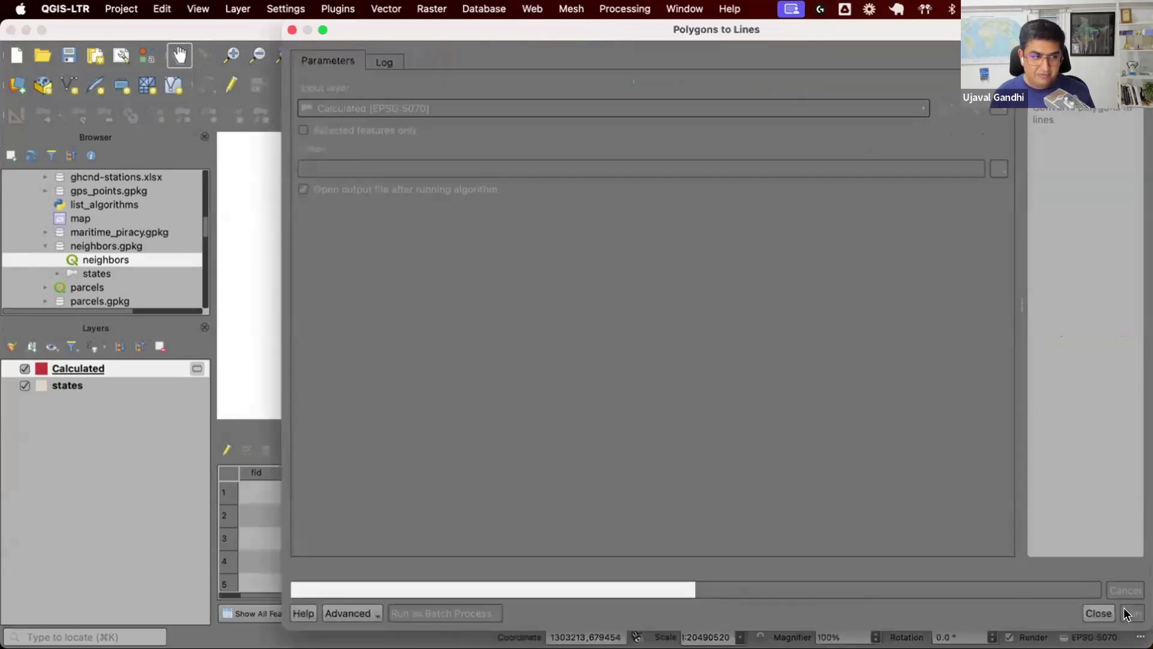
{"action": "left_click", "coordinate": [1029, 613]}
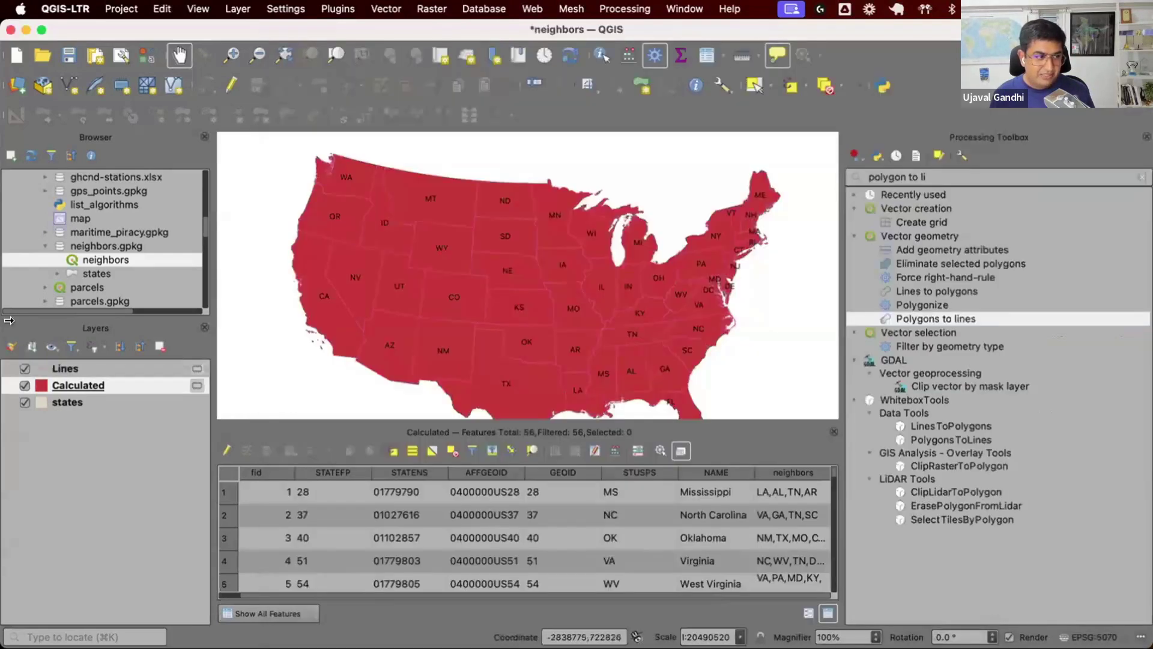
{"action": "left_click", "coordinate": [25, 385]}
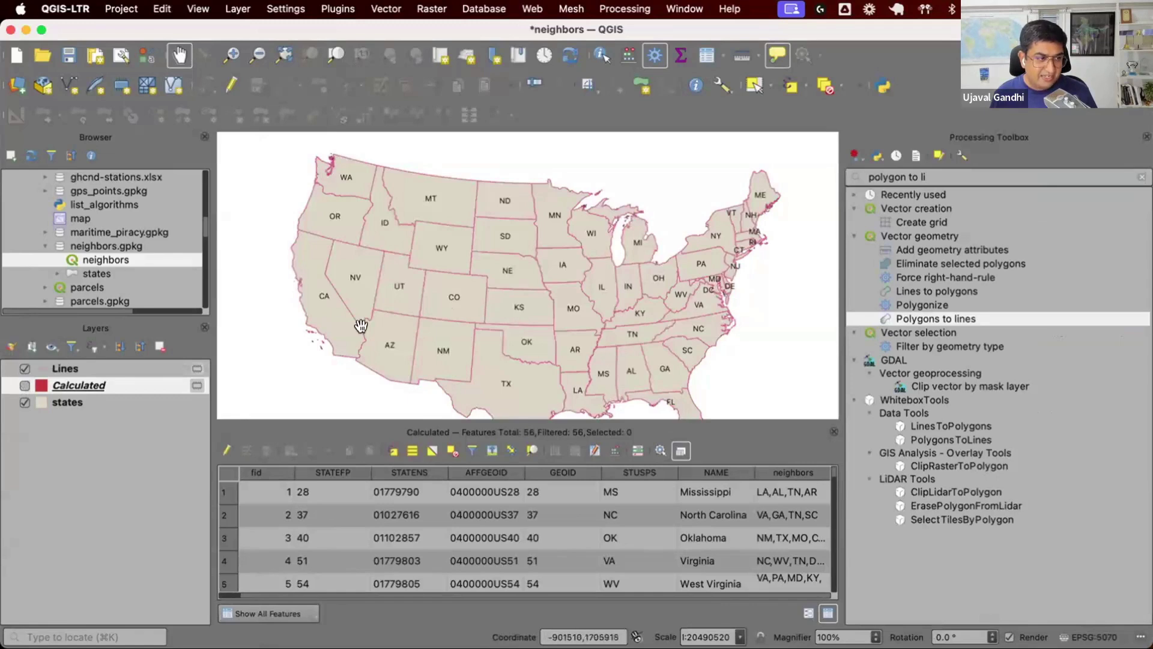
Open the Lines layer's attribute table and examine the neighbors and STUSPS values in the Mississippi row.
{"action": "left_click", "coordinate": [165, 366]}
{"action": "key", "text": "F6"}
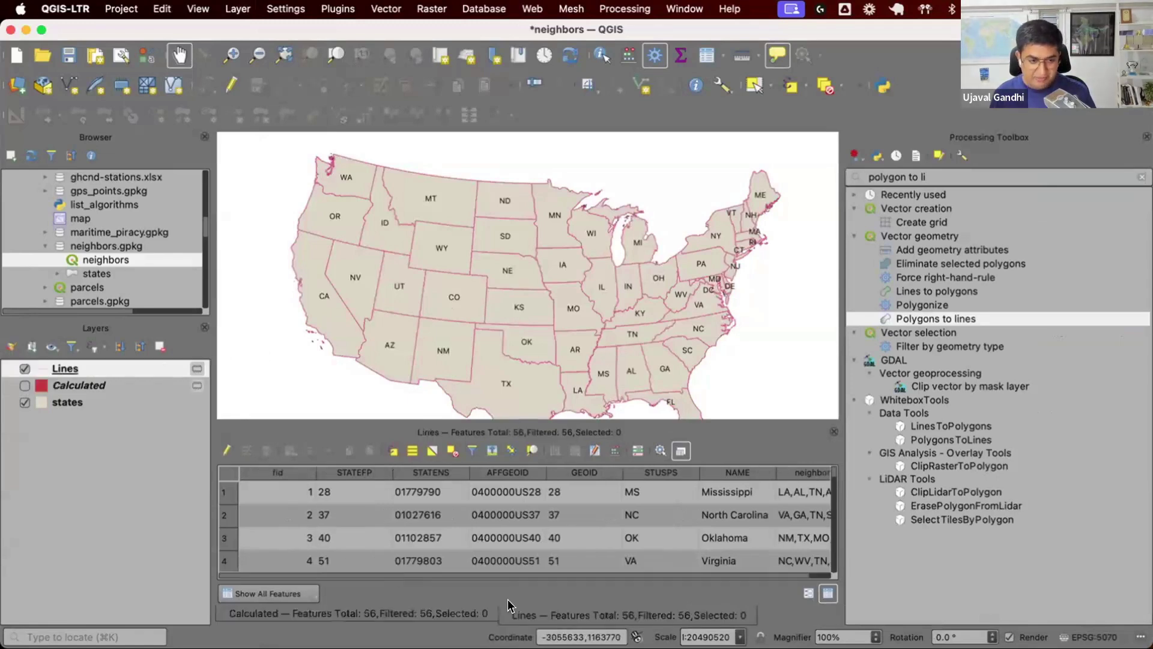
{"action": "scroll", "coordinate": [671, 572], "scroll_direction": "right", "scroll_amount": 2}
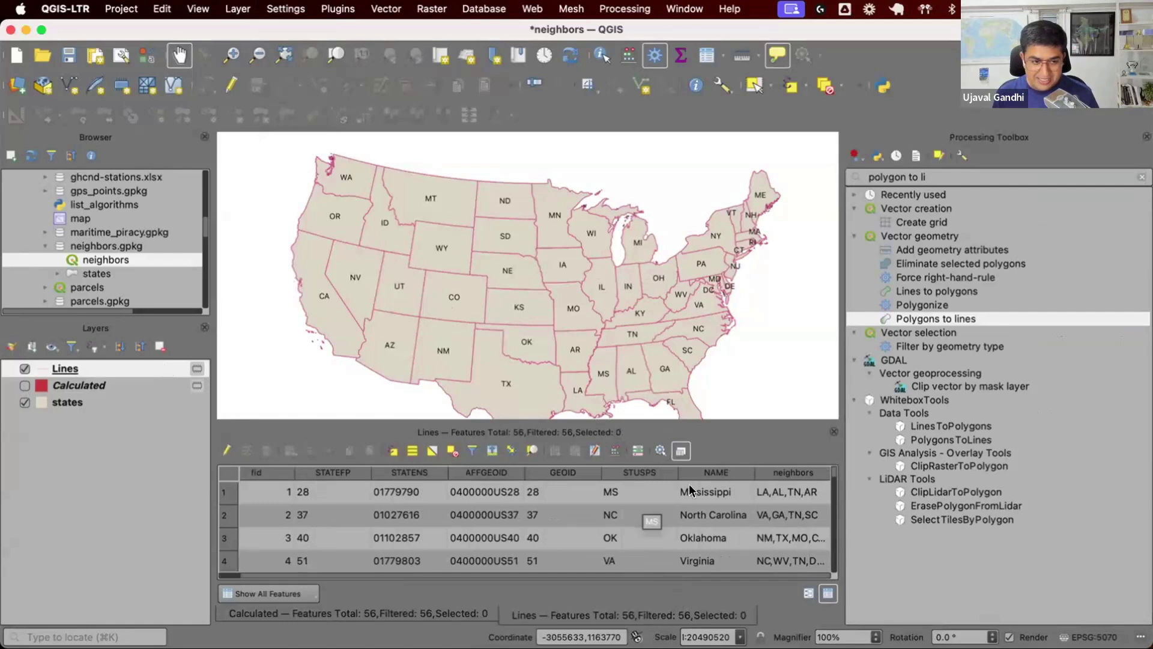
{"action": "left_click", "coordinate": [769, 489]}
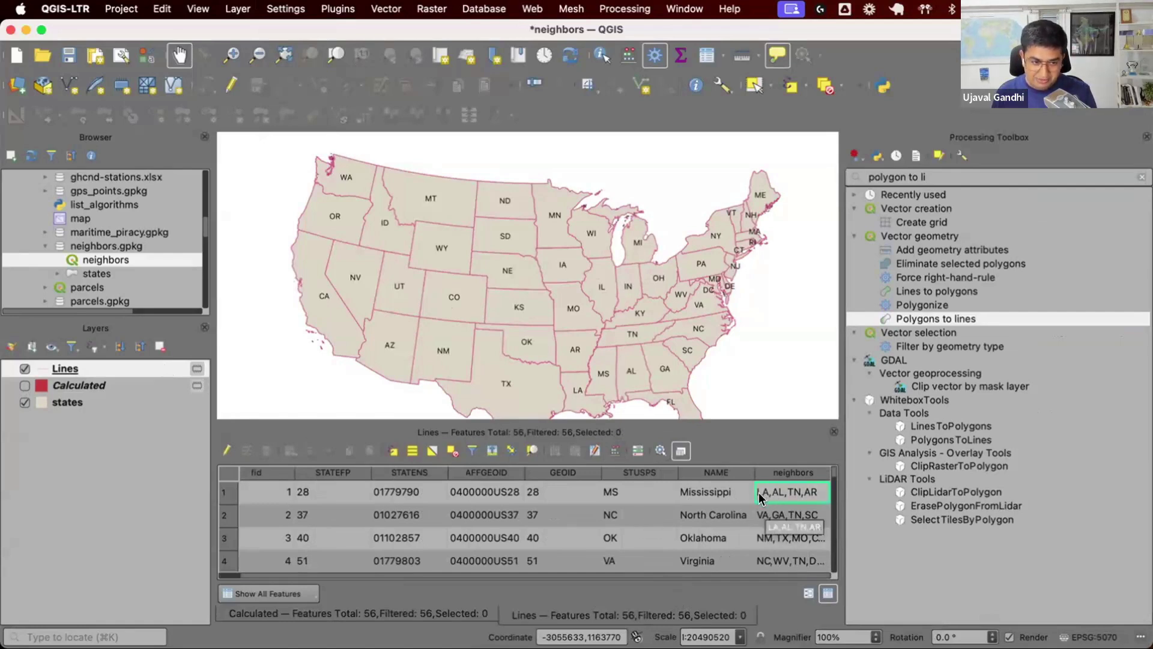
{"action": "left_click", "coordinate": [608, 491]}
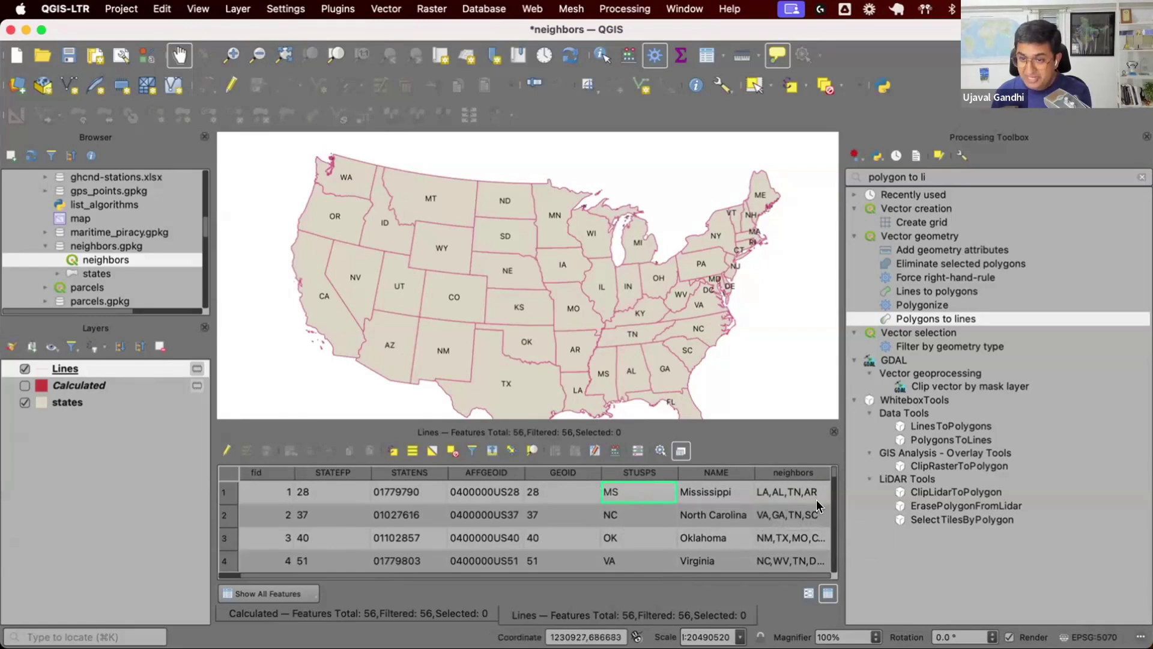
Open the Field calculator algorithm for the Lines layer and define a field named lengths of type Integer List.
{"action": "left_click", "coordinate": [947, 174]}
{"action": "type", "text": "f"}
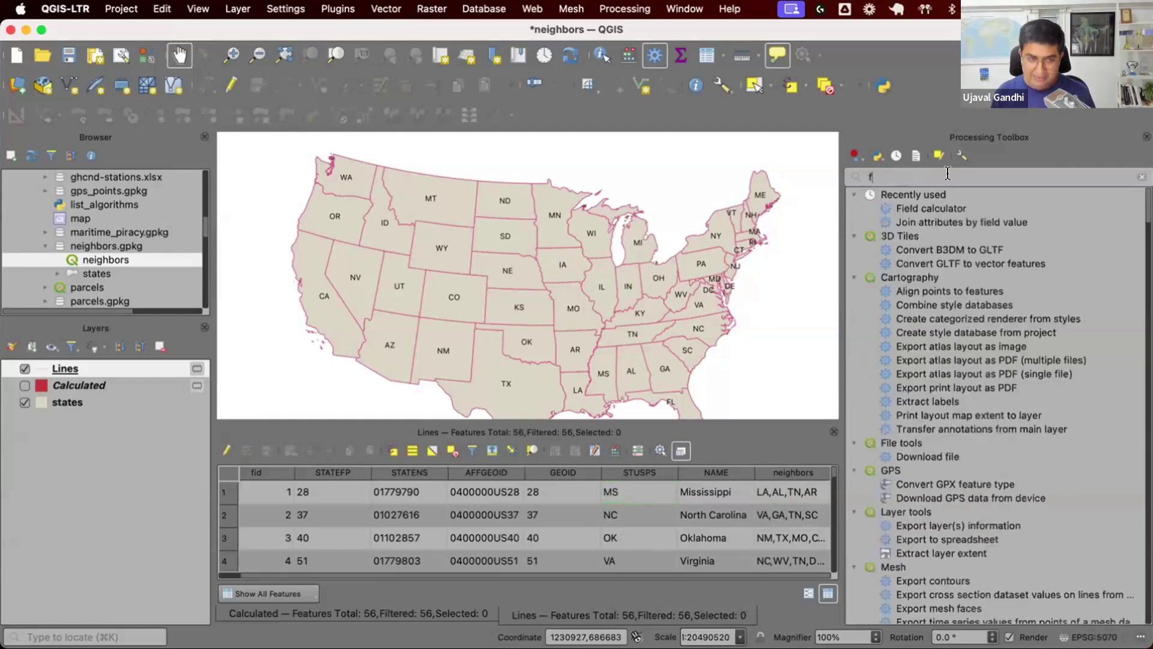
{"action": "type", "text": "ield calc"}
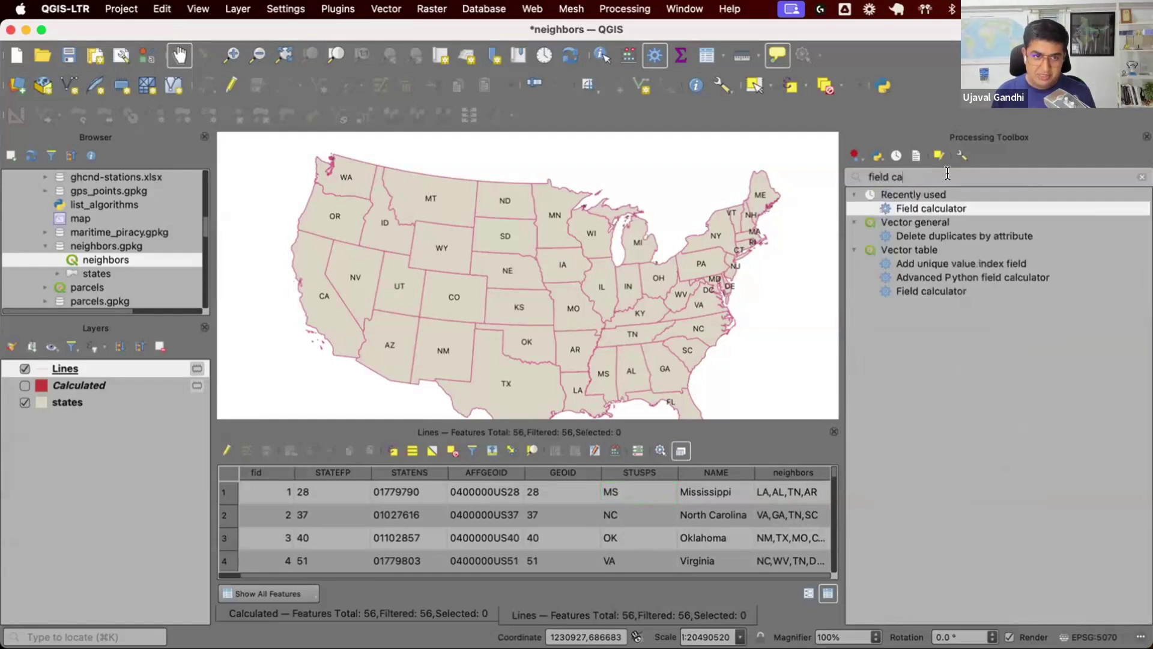
{"action": "key", "text": "Return"}
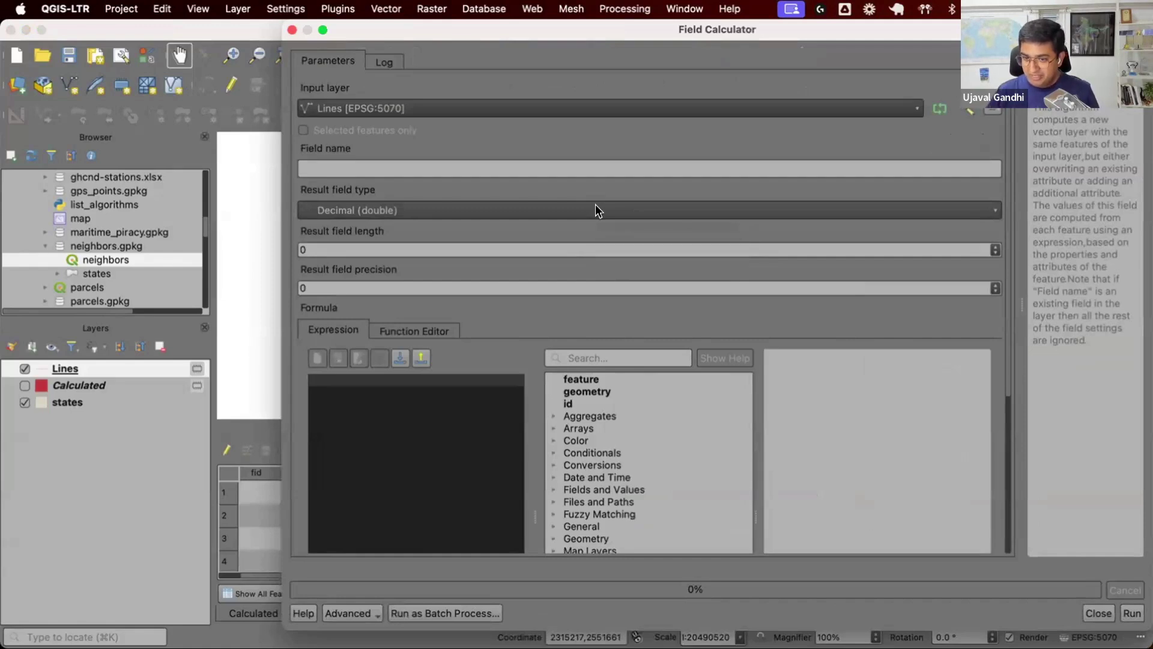
{"action": "left_click", "coordinate": [596, 210]}
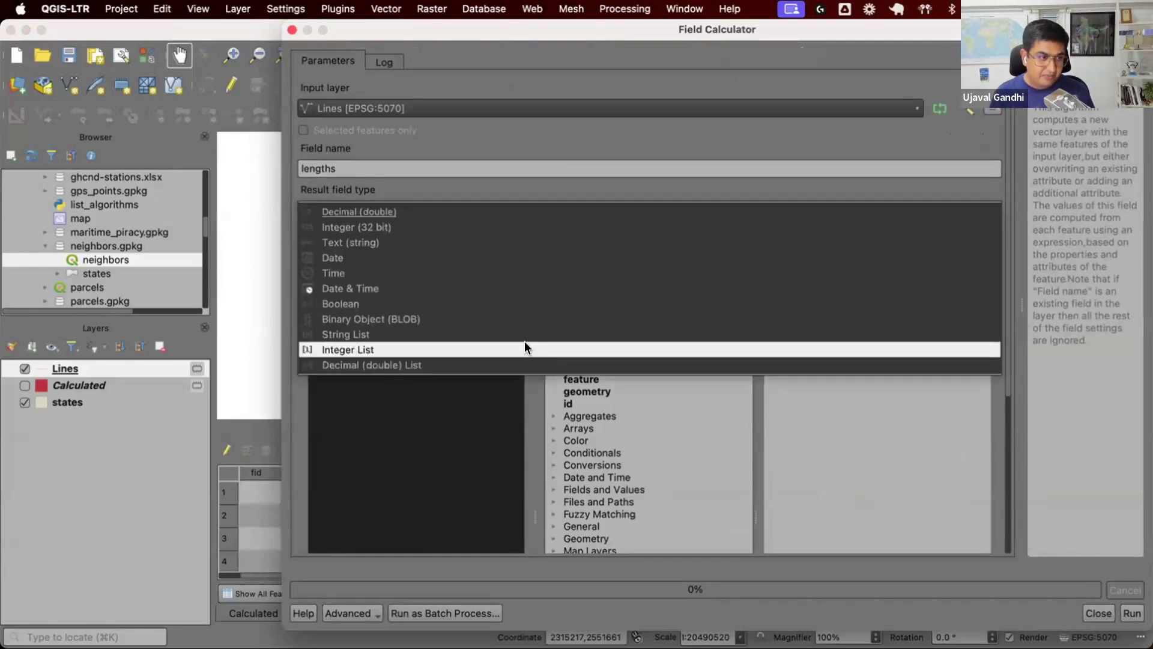
{"action": "left_click", "coordinate": [525, 342]}
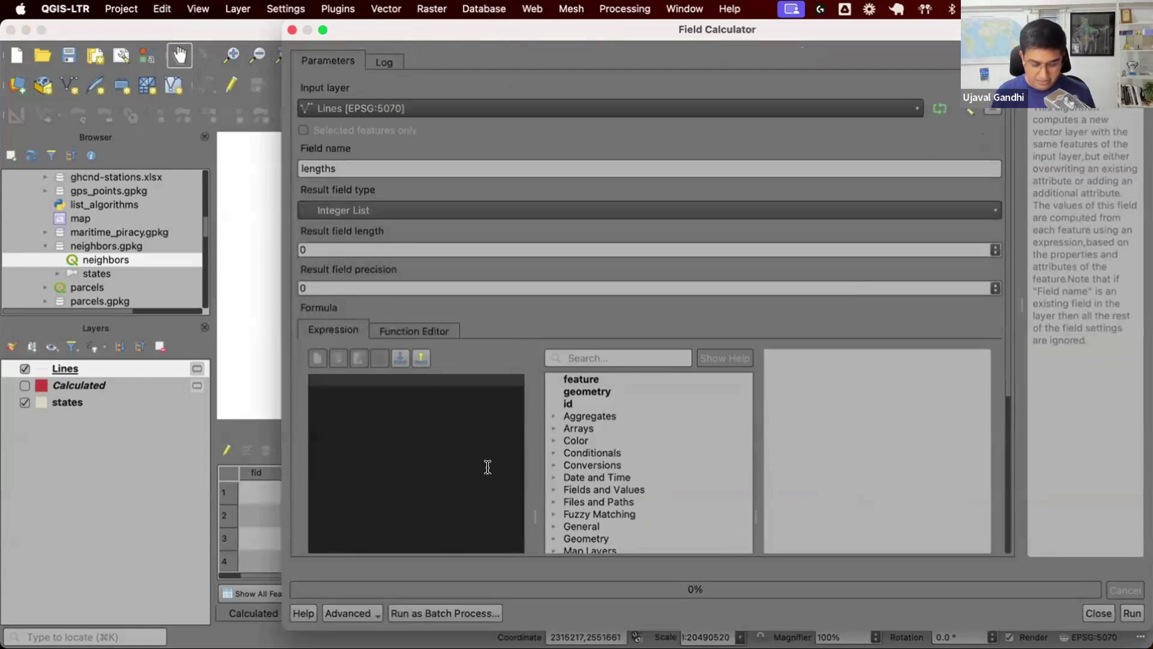
Insert the "neighbors" field from Fields and Values into the formula expression.
{"action": "double_click", "coordinate": [599, 498]}
{"action": "double_click", "coordinate": [597, 489]}
{"action": "scroll", "coordinate": [596, 488], "scroll_direction": "down", "scroll_amount": 5}
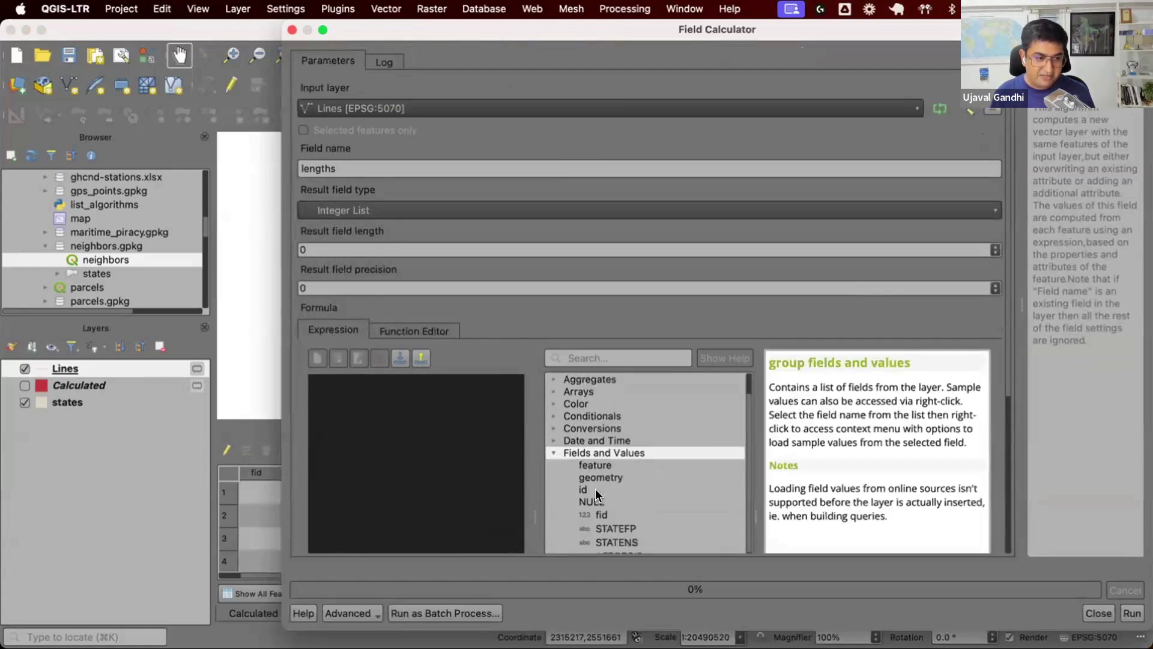
{"action": "double_click", "coordinate": [595, 462]}
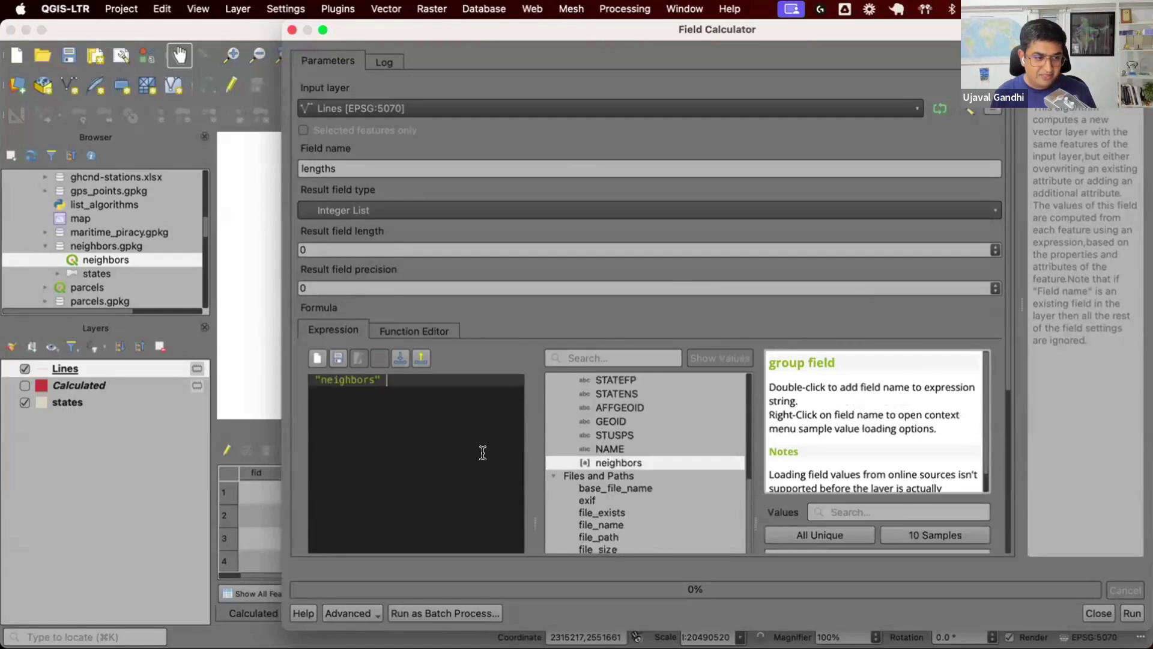
{"action": "left_click_drag", "start_coordinate": [1005, 381], "coordinate": [1006, 455]}
{"action": "left_click", "coordinate": [401, 236]}
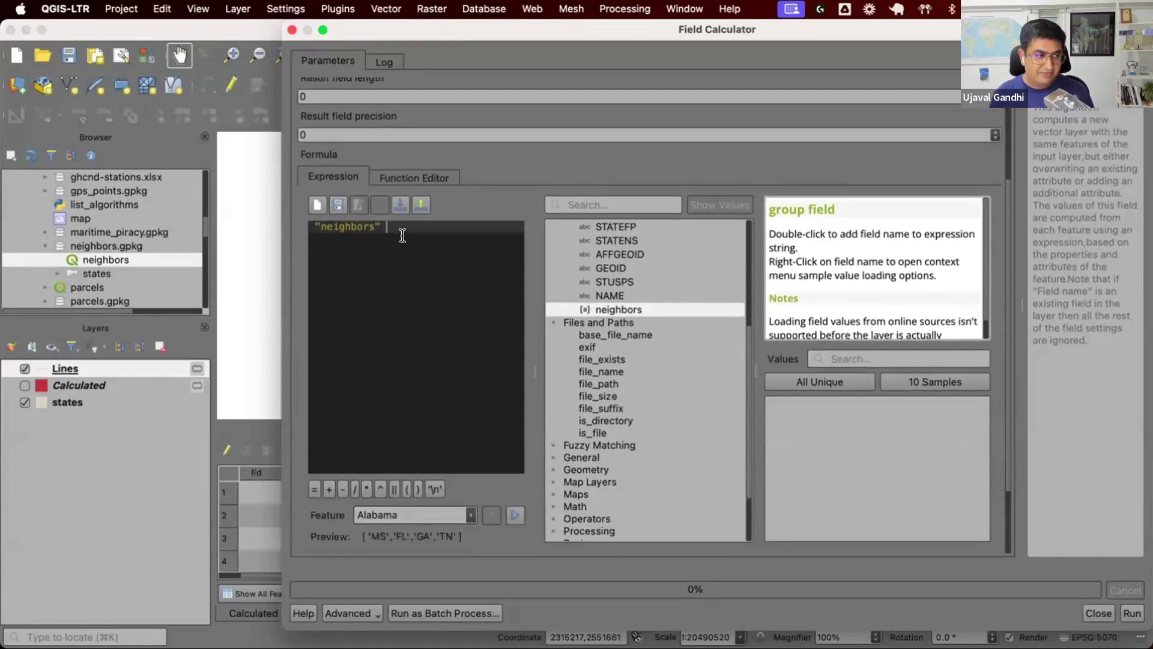
{"action": "type", "text": "array_for"}
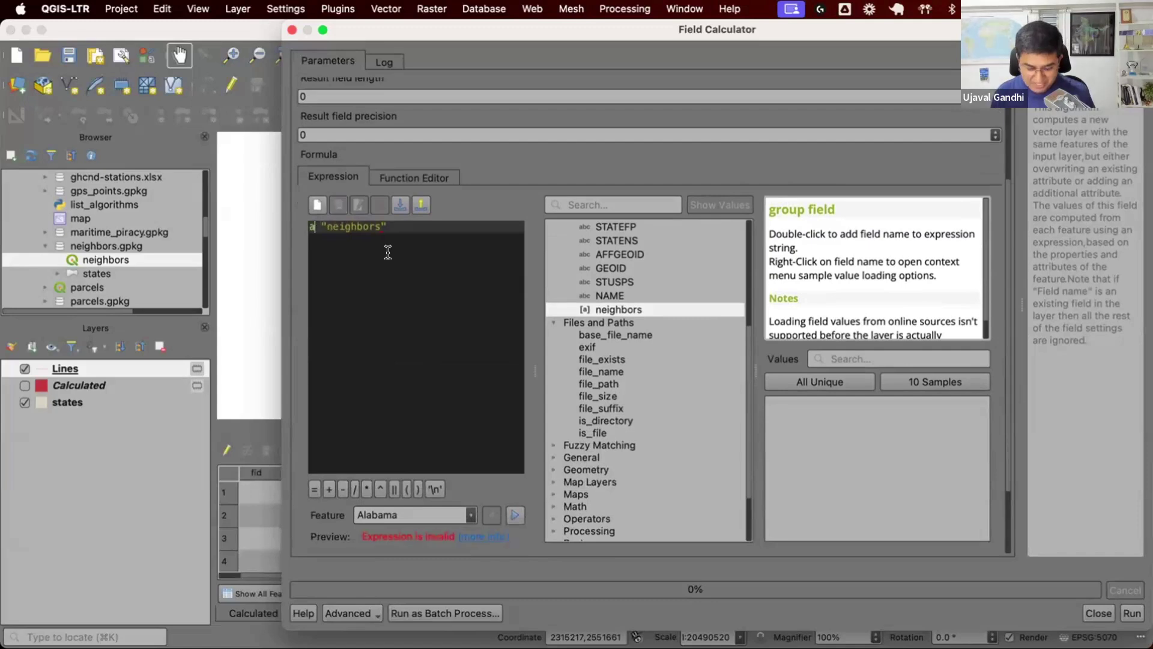
{"action": "key", "text": "Return"}
{"action": "type", "text": "("}
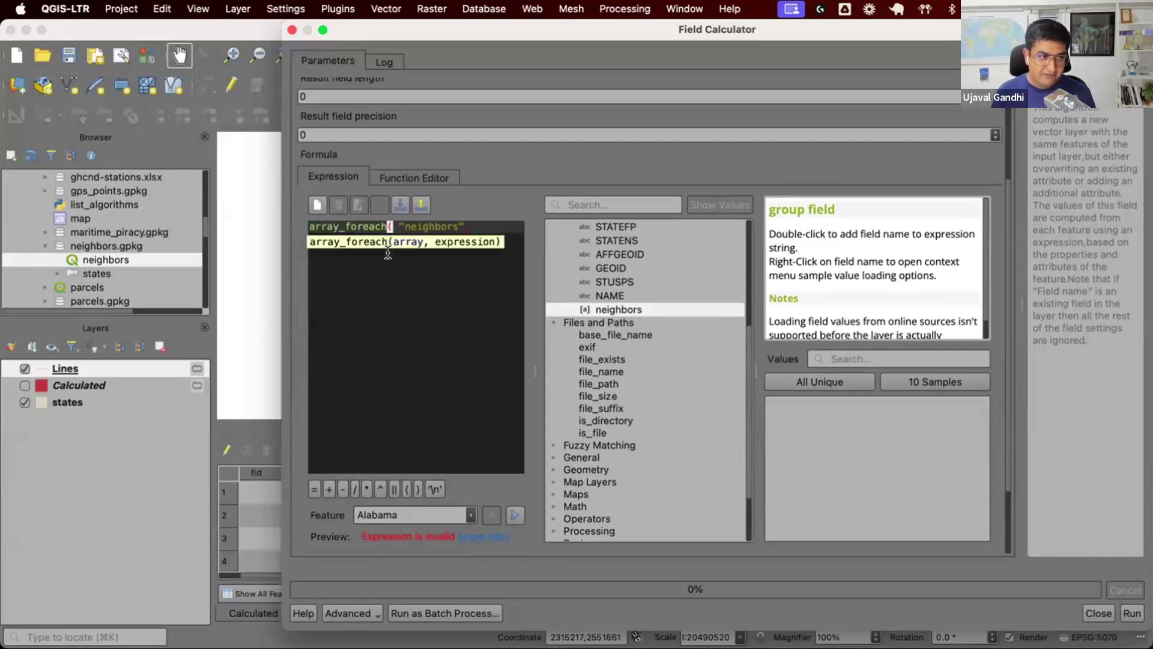
{"action": "key", "text": "End"}
{"action": "type", "text": ", "}
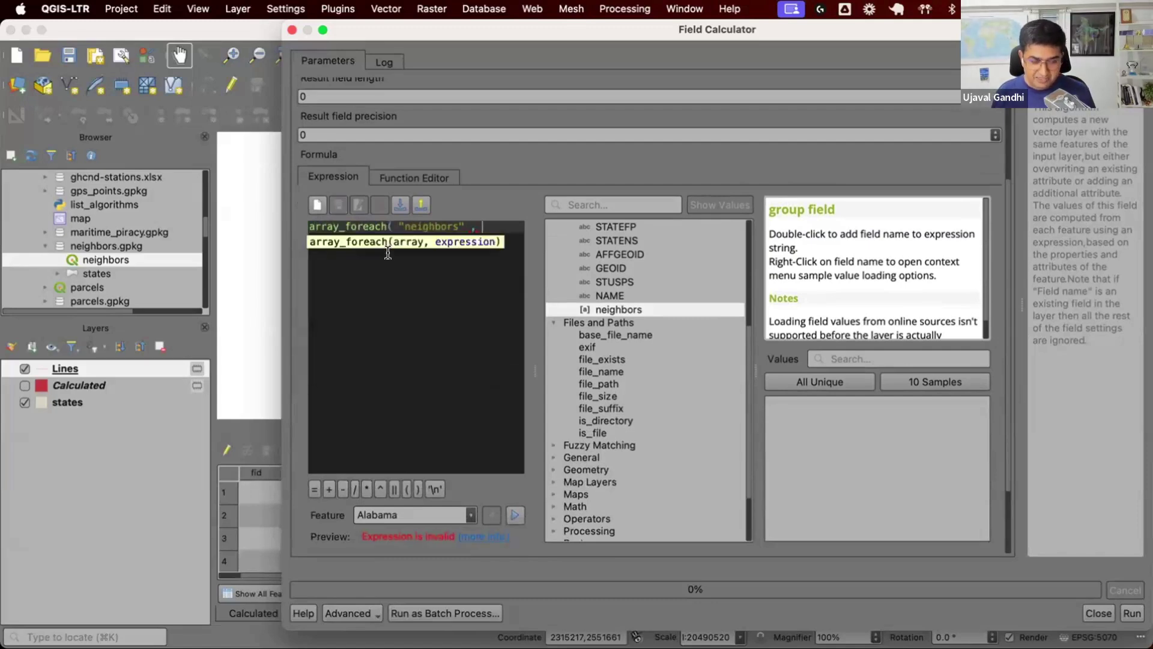
{"action": "type", "text": "@"}
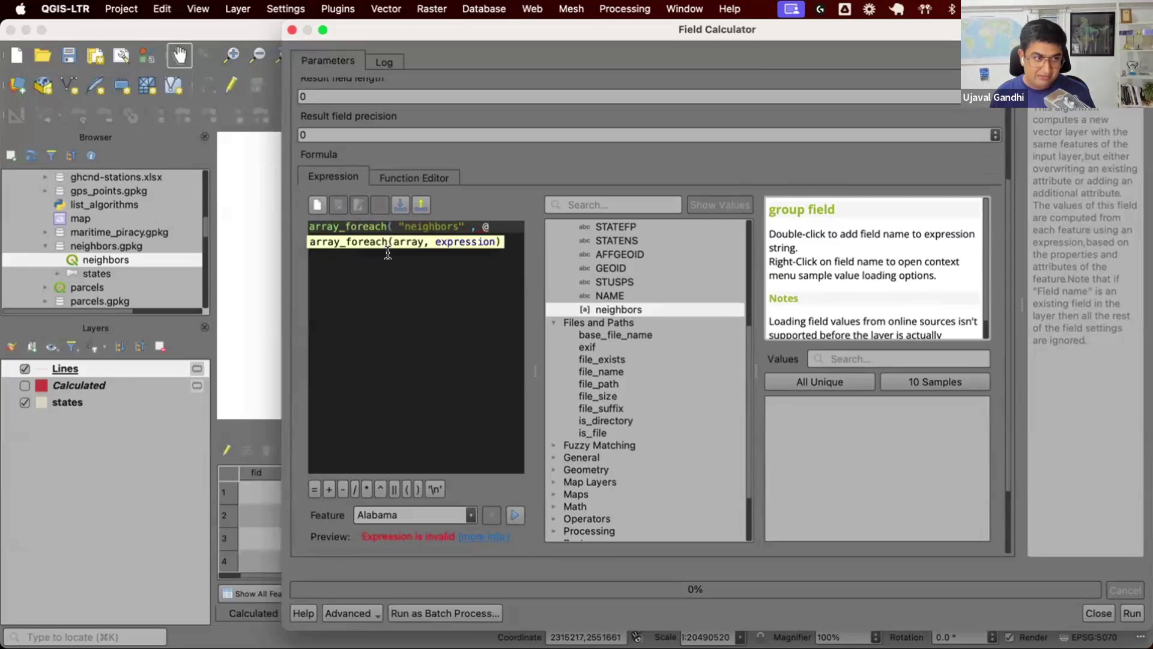
{"action": "type", "text": "element)"}
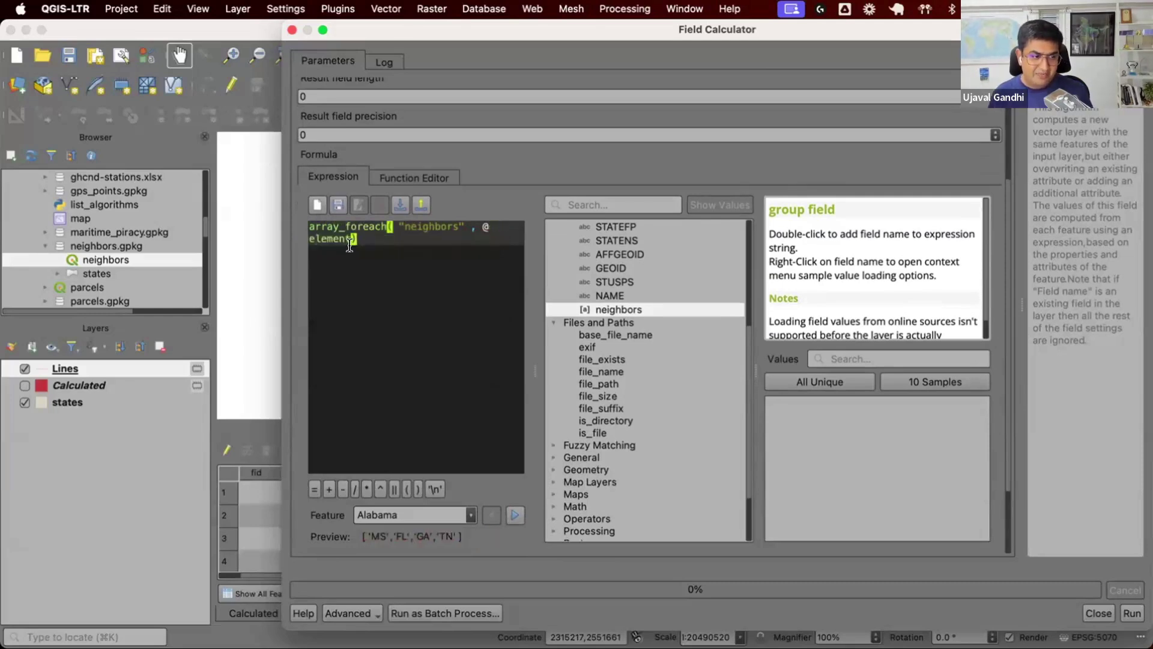
{"action": "double_click", "coordinate": [432, 227]}
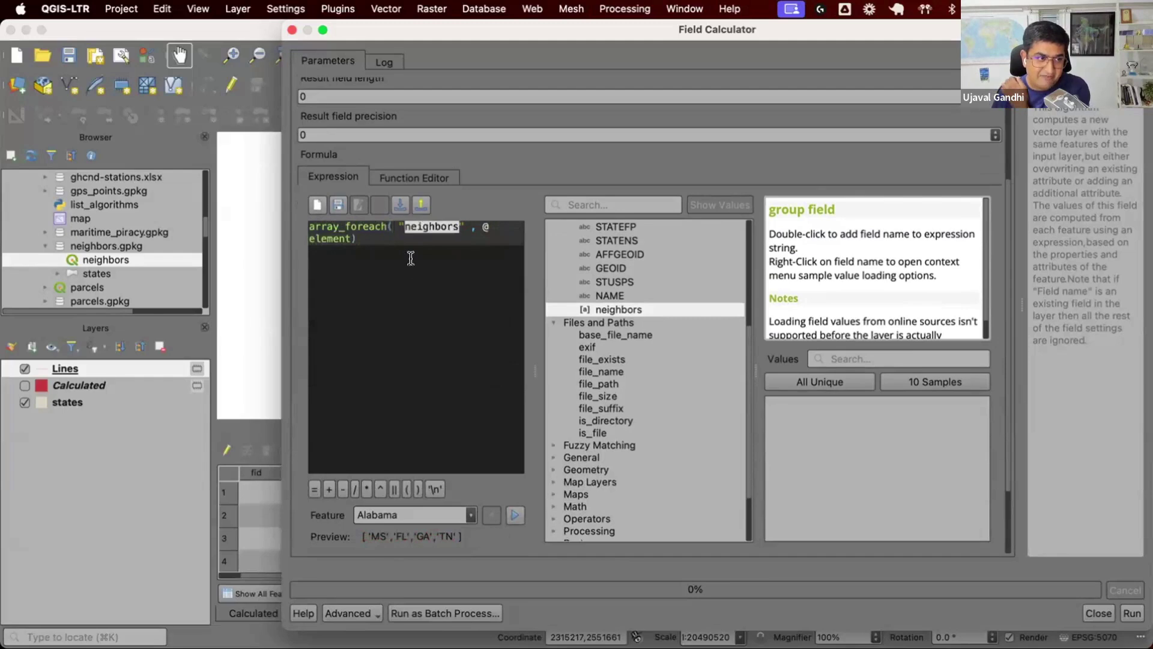
{"action": "left_click_drag", "start_coordinate": [484, 225], "coordinate": [359, 230]}
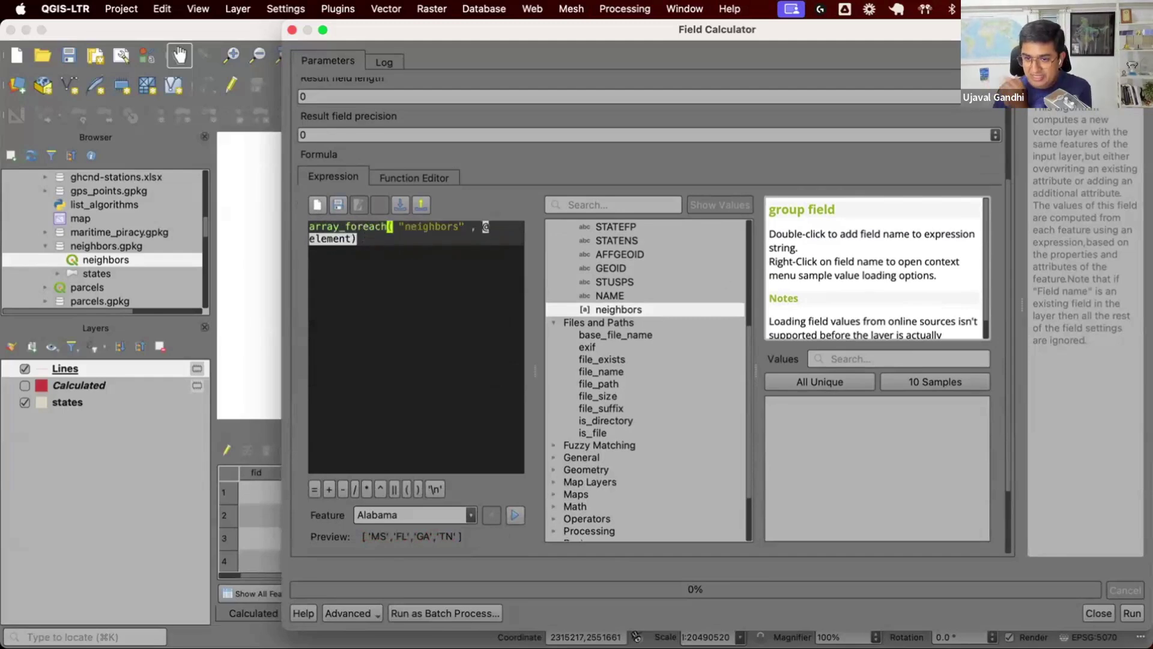
{"action": "left_click", "coordinate": [343, 369]}
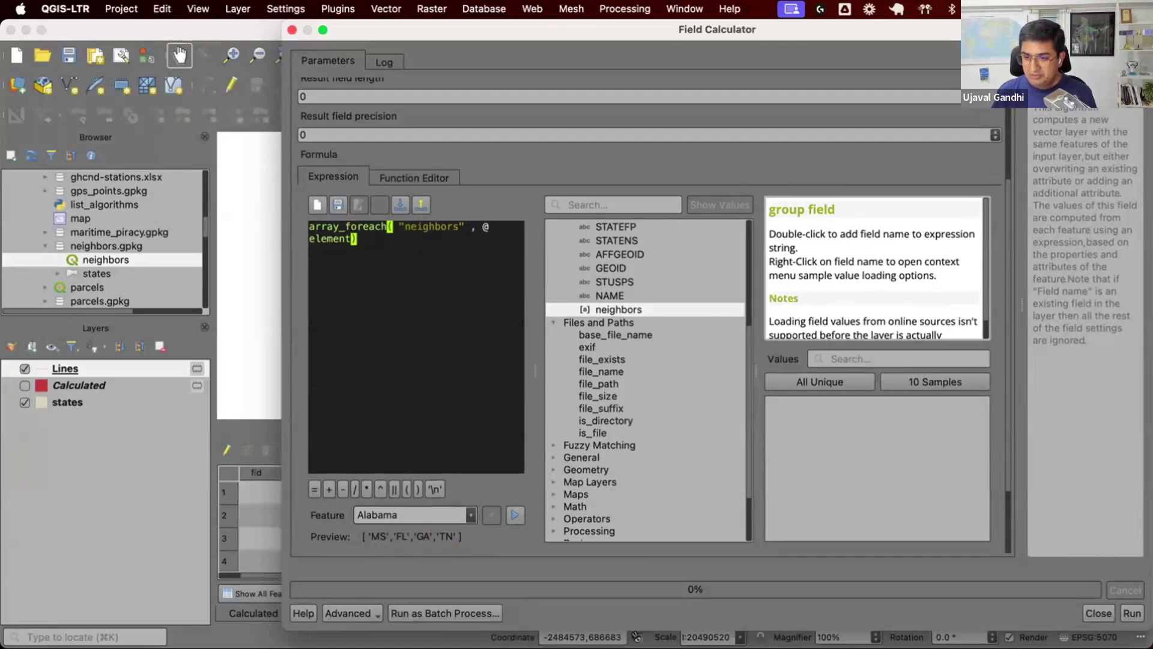
{"action": "left_click", "coordinate": [597, 205]}
{"action": "type", "text": "get_fe"}
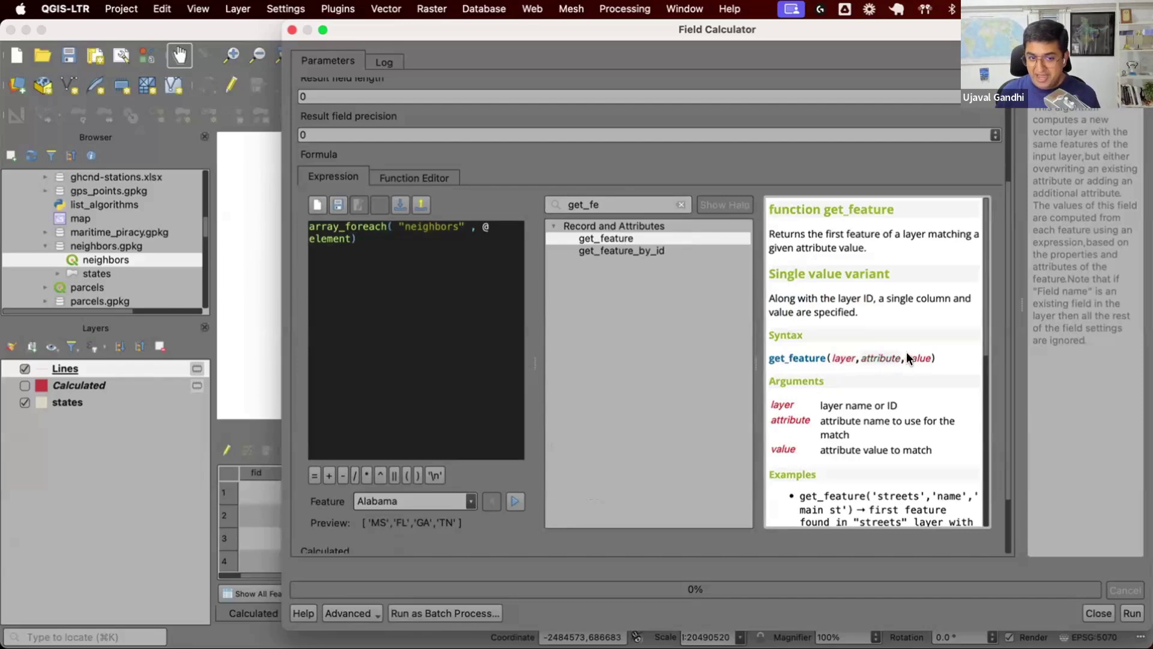
{"action": "left_click", "coordinate": [470, 249]}
{"action": "type", "text": "get_fe"}
{"action": "key", "text": "Return"}
{"action": "type", "text": "@layer, '"}
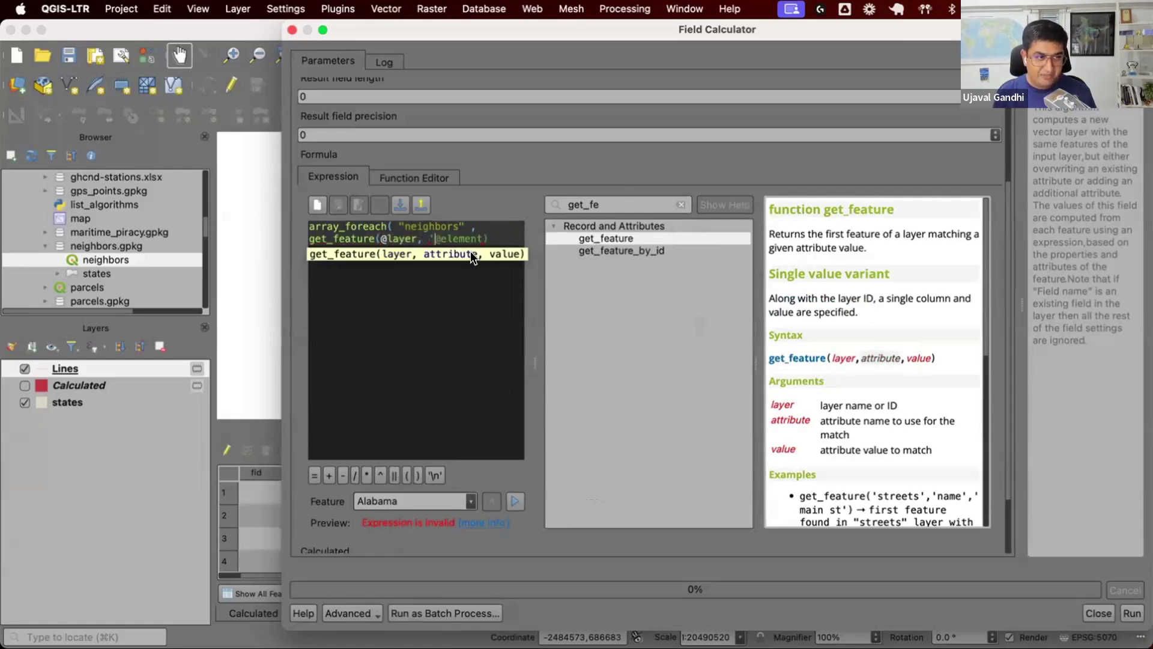
{"action": "key", "text": "BackSpace"}
{"action": "key", "text": "BackSpace"}
{"action": "key", "text": "BackSpace"}
{"action": "key", "text": "shift+End"}
{"action": "key", "text": "Delete"}
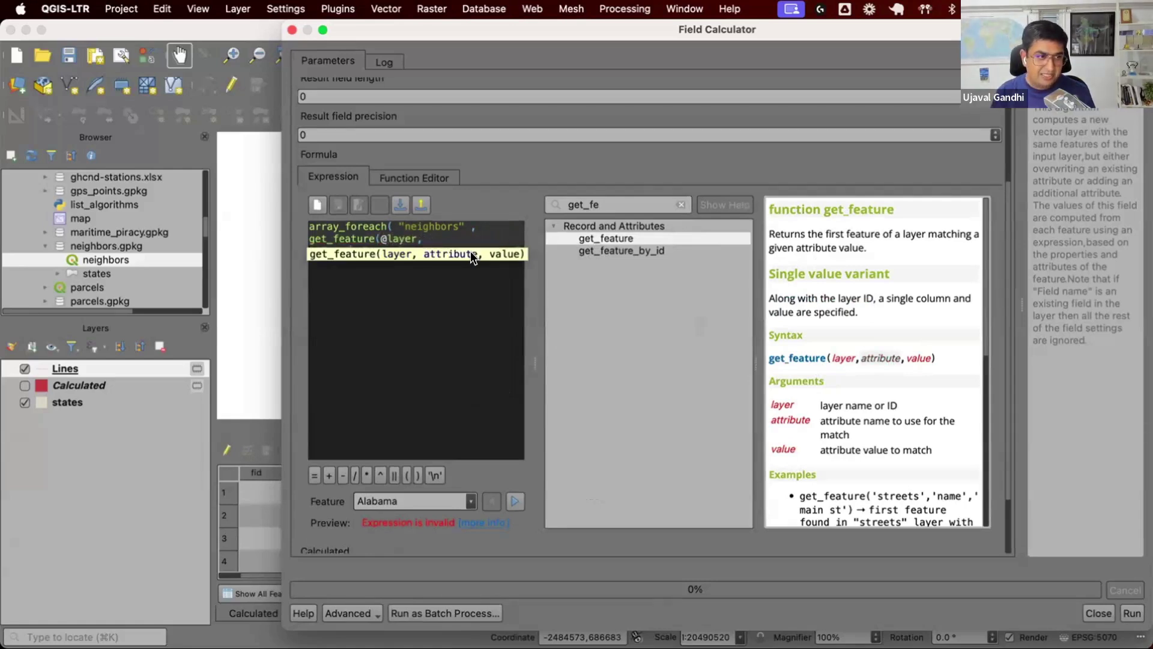
{"action": "type", "text": "'STUSPS', @"}
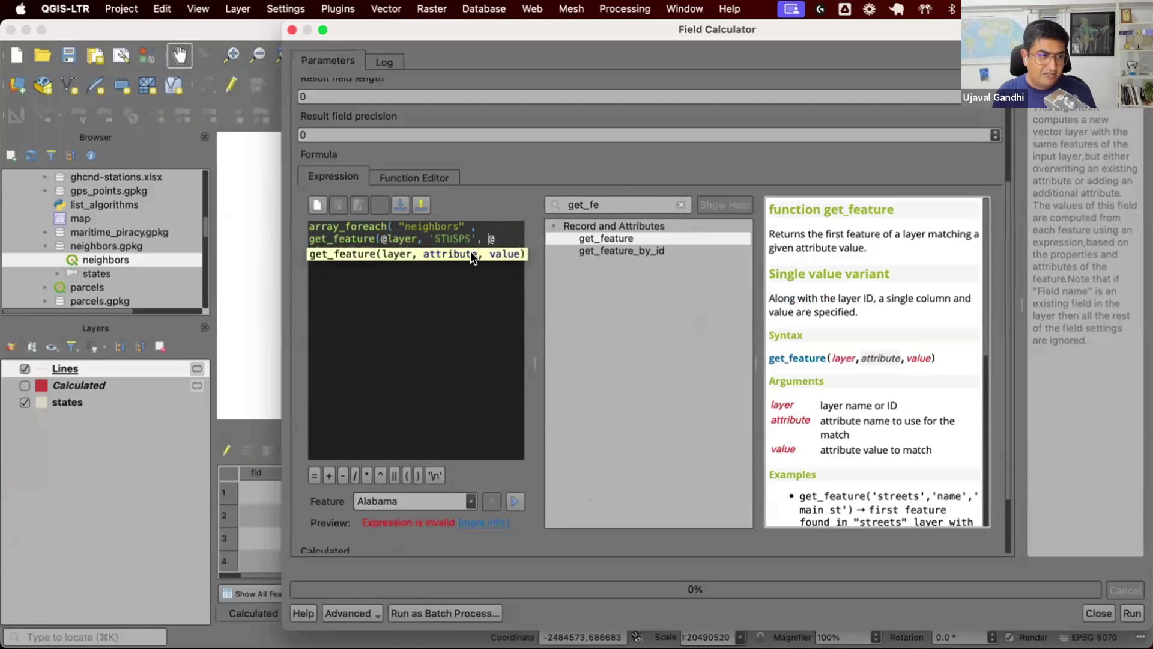
{"action": "type", "text": "element))"}
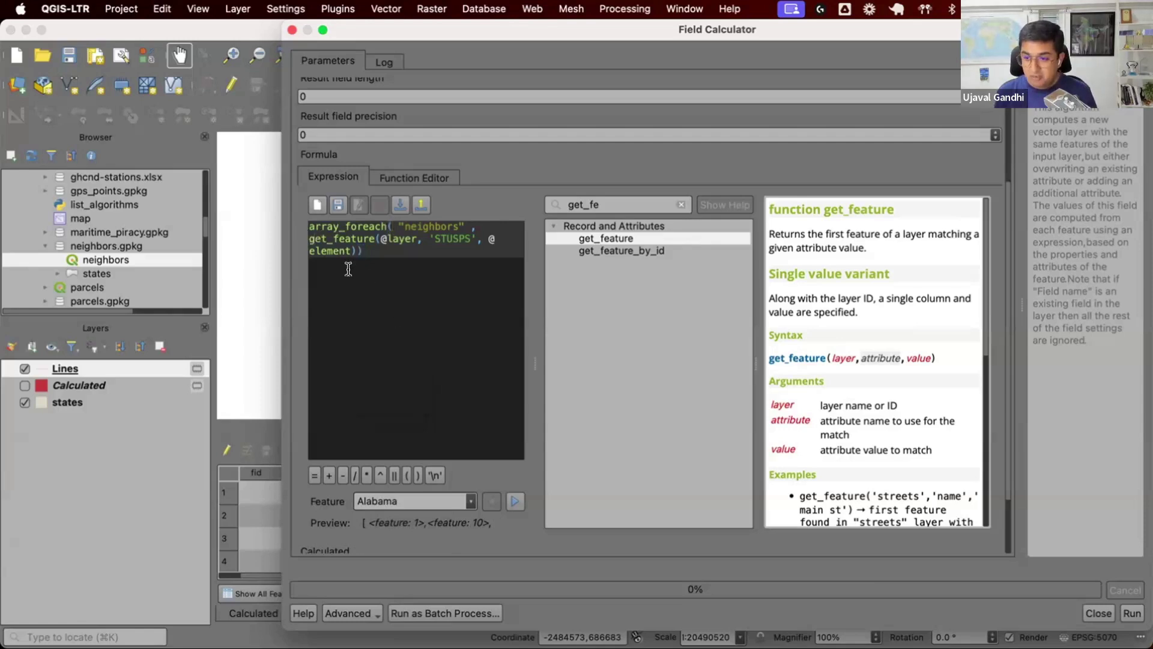
Wrap the get_feature call in geometry() and balance the closing parentheses.
{"action": "type", "text": "geometry(get_feature(@layer,"}
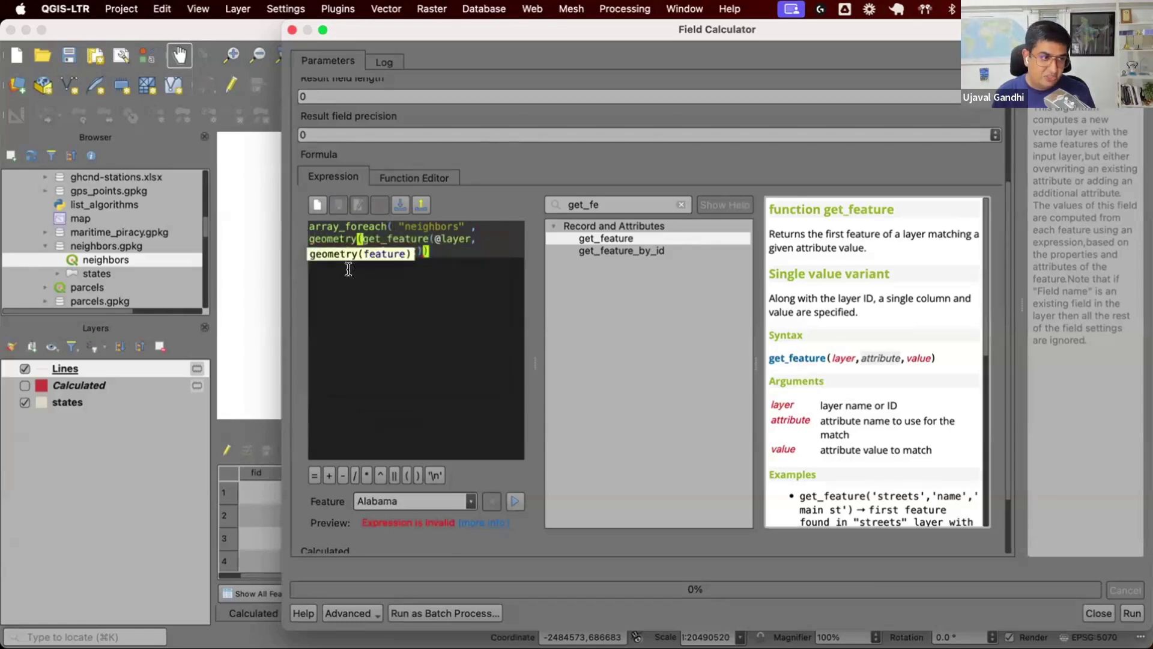
{"action": "left_click", "coordinate": [348, 268]}
{"action": "type", "text": ")"}
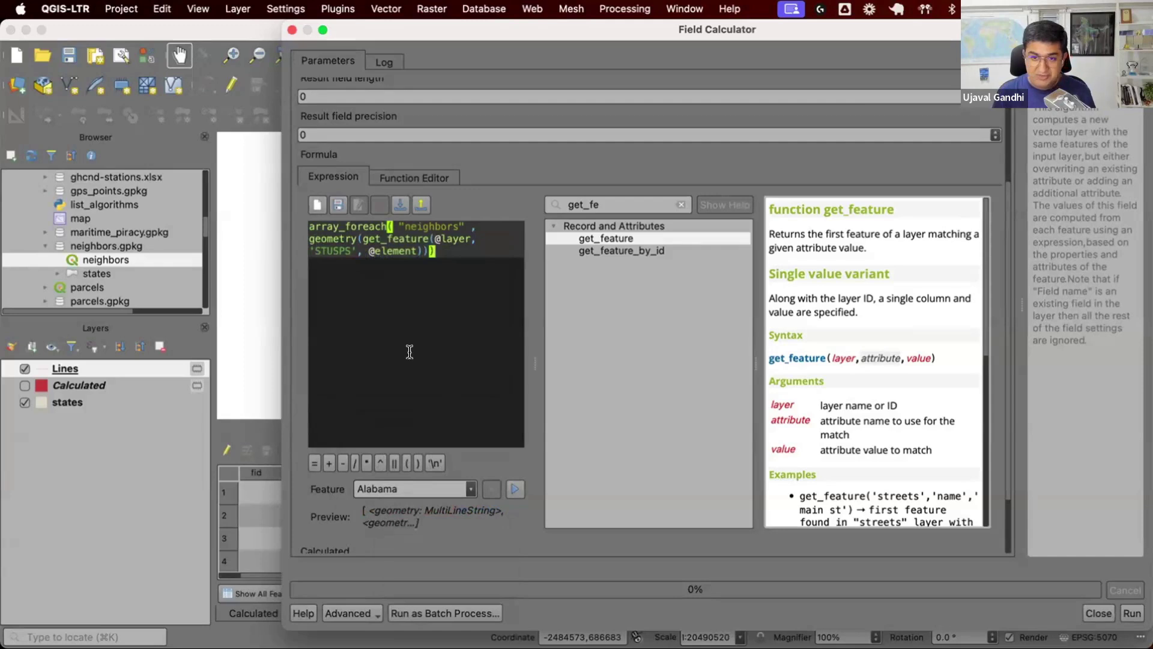
Enclose the geometry call in intersection() with $geometry as the second argument.
{"action": "left_click", "coordinate": [313, 239]}
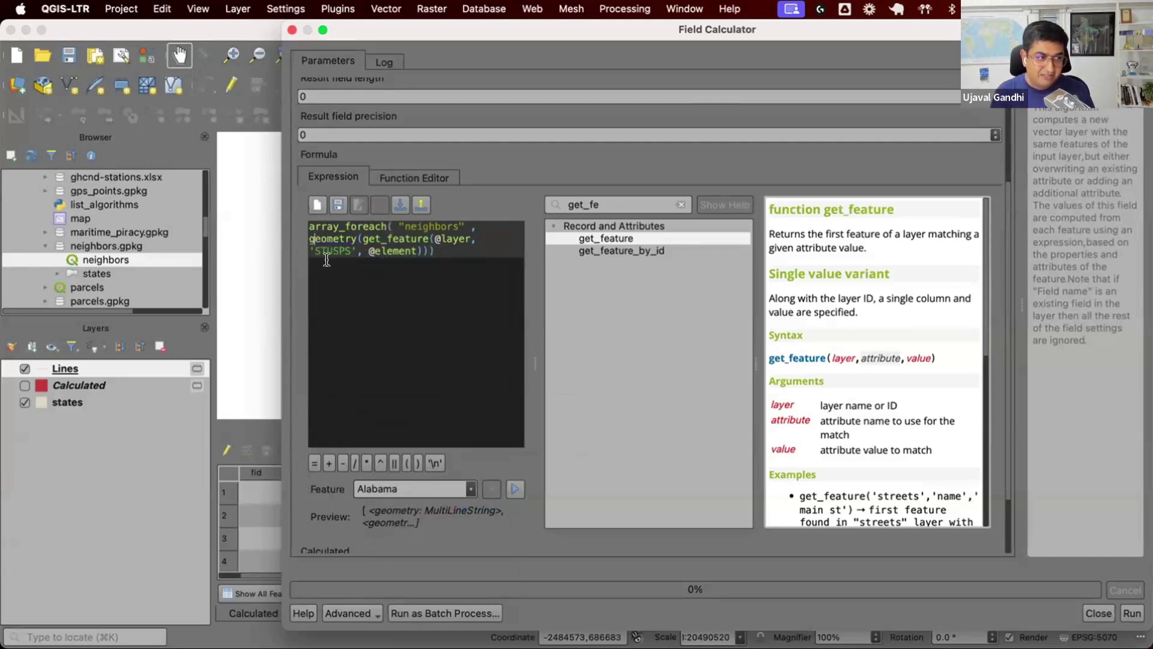
{"action": "type", "text": "intersection"}
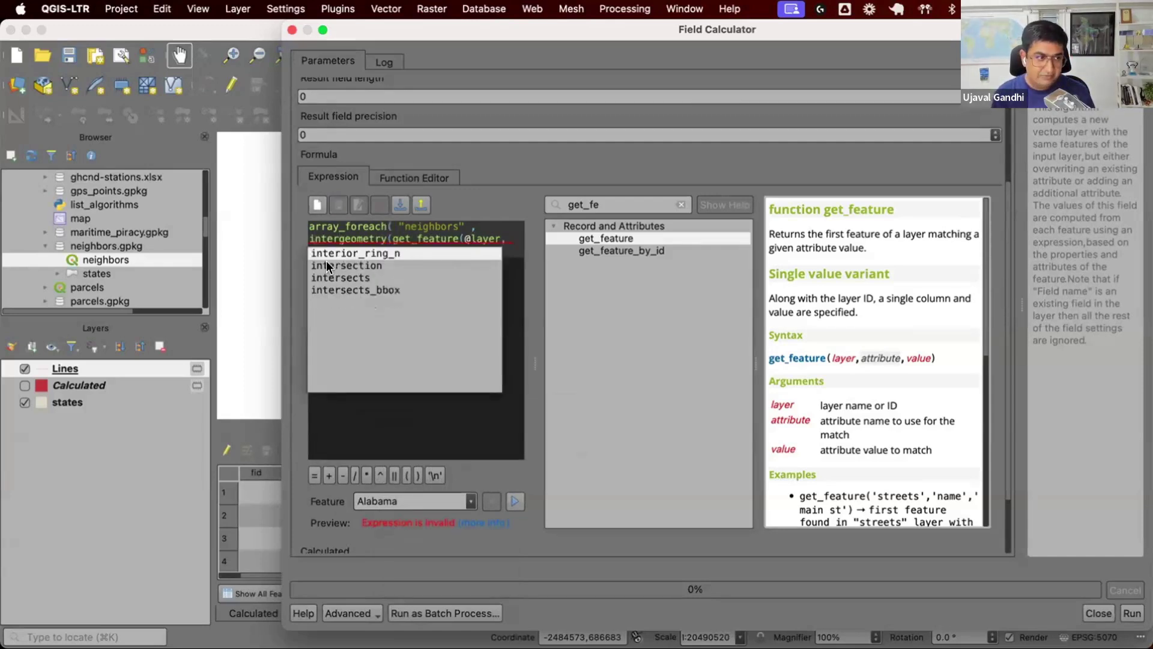
{"action": "type", "text": "("}
{"action": "key", "text": "Down"}
{"action": "key", "text": "End"}
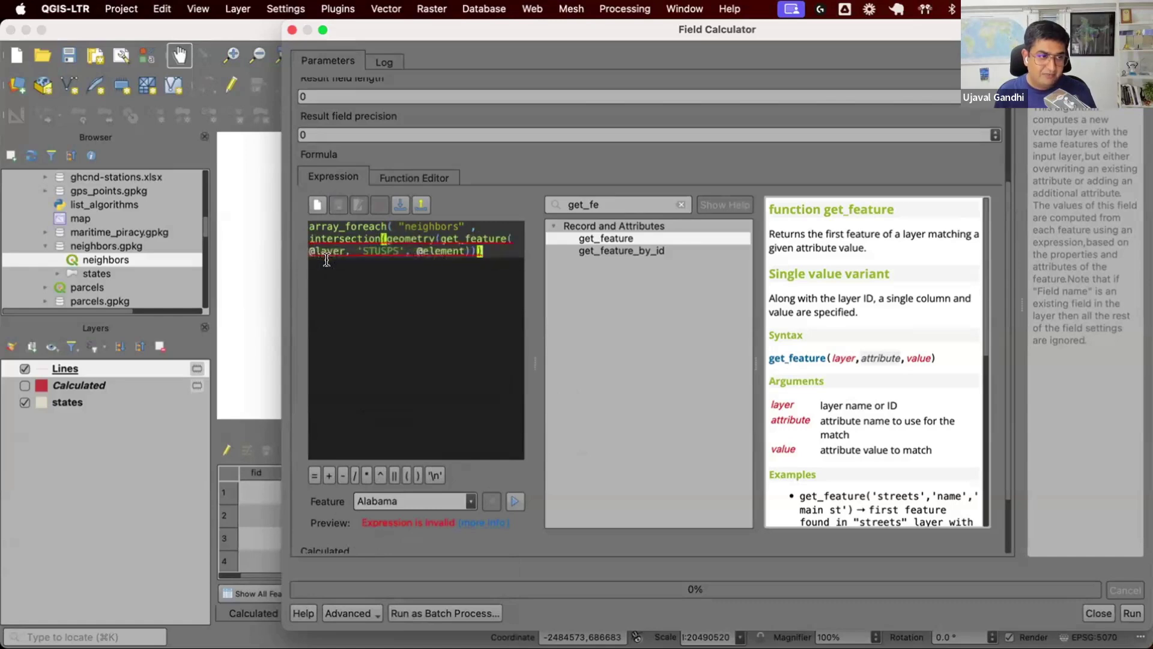
{"action": "type", "text": "), $geometry)"}
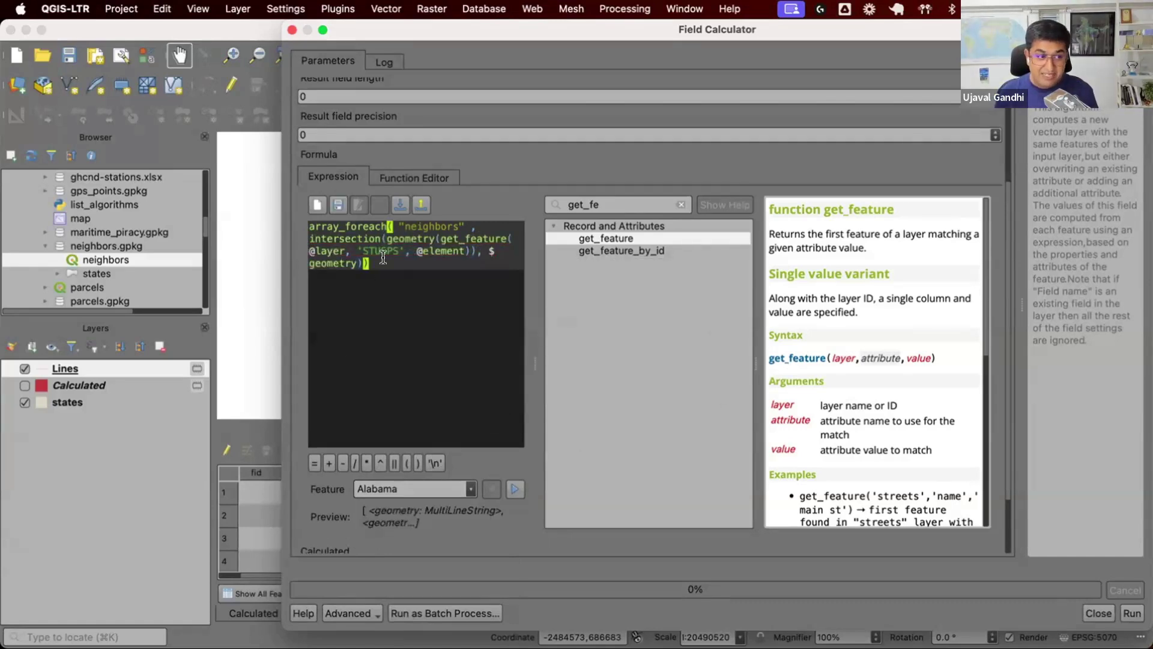
{"action": "mouse_move", "coordinate": [379, 257]}
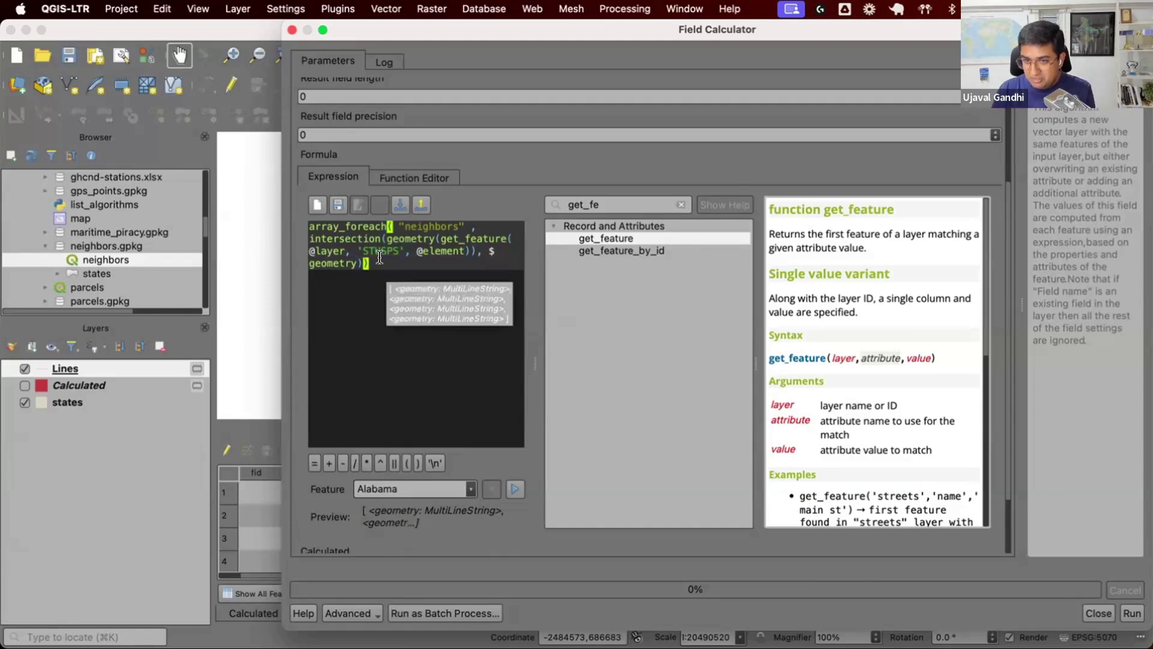
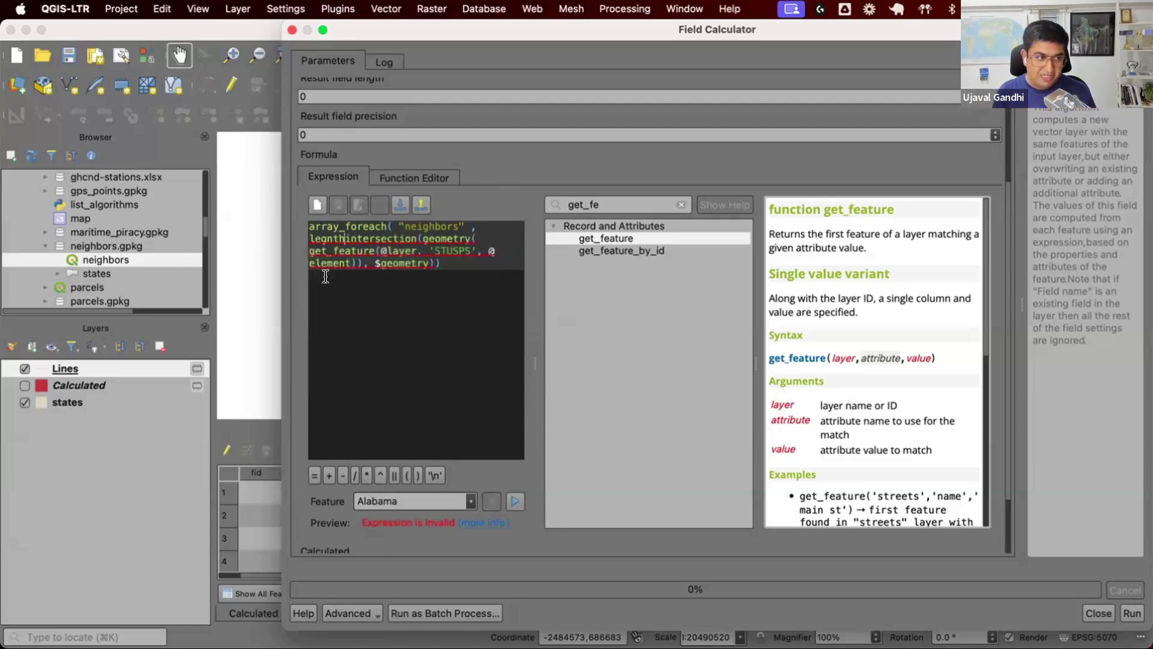
Wrap the intersection in length(), correcting the misspelled function name and closing the parentheses.
{"action": "key", "text": "BackSpace"}
{"action": "key", "text": "BackSpace"}
{"action": "key", "text": "BackSpace"}
{"action": "key", "text": "BackSpace"}
{"action": "type", "text": "ngth("}
{"action": "left_click", "coordinate": [325, 276]}
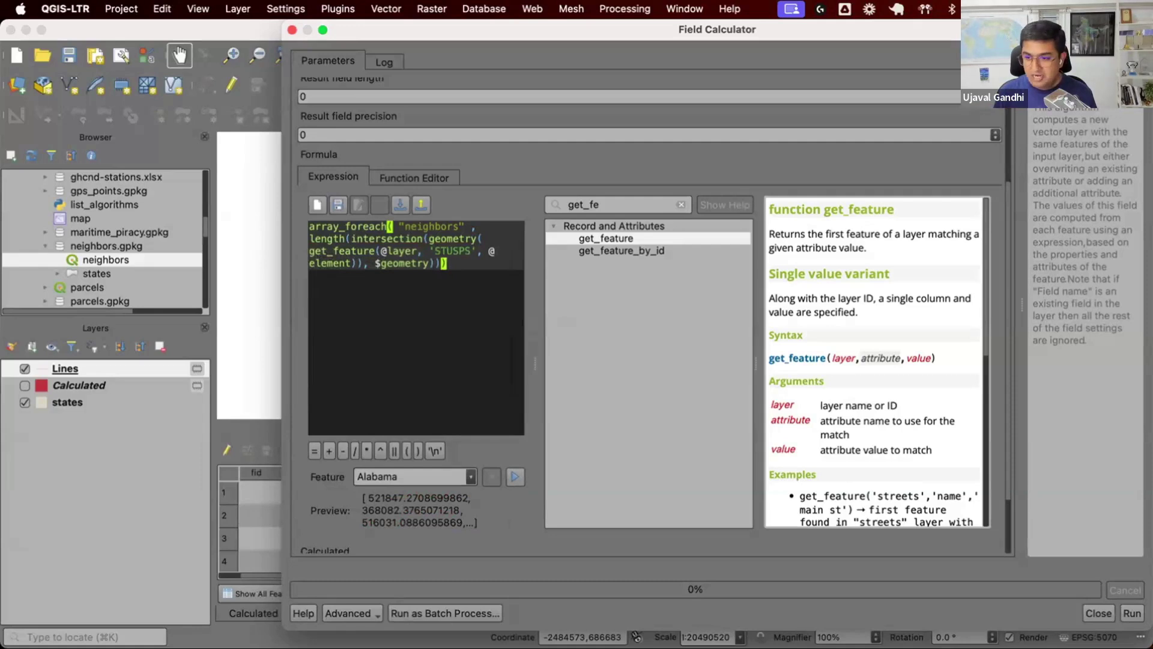
Multiply the length expression by 0.000621371 to convert metres to miles, and check the formula preview.
{"action": "key", "text": "super+Tab"}
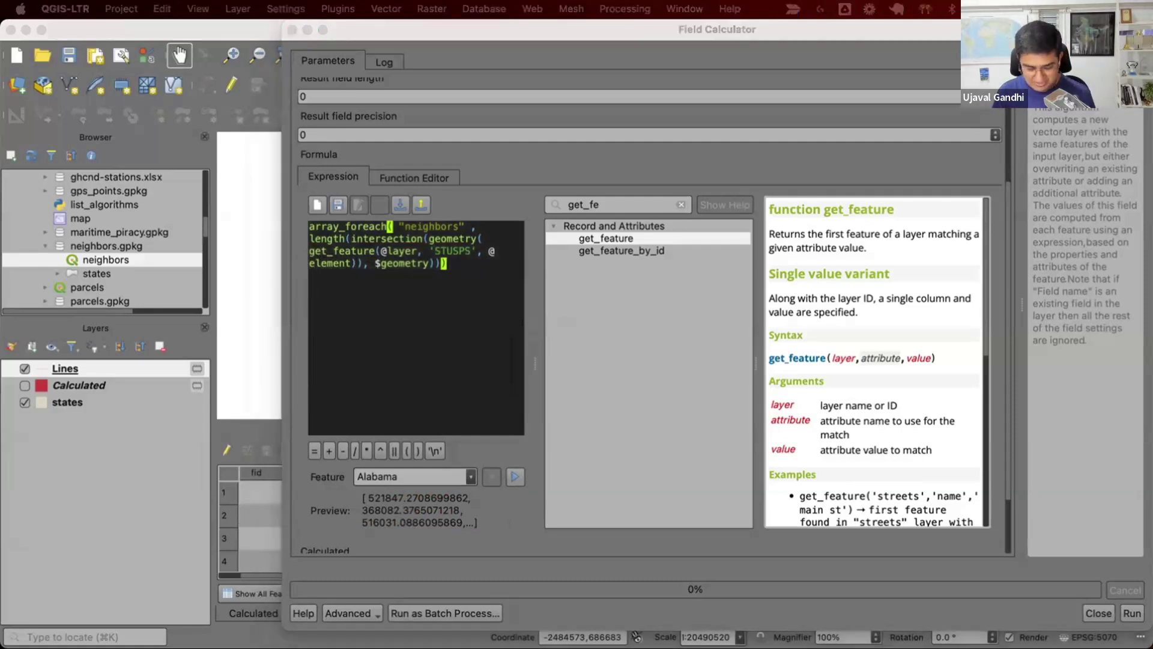
{"action": "left_click", "coordinate": [316, 240]}
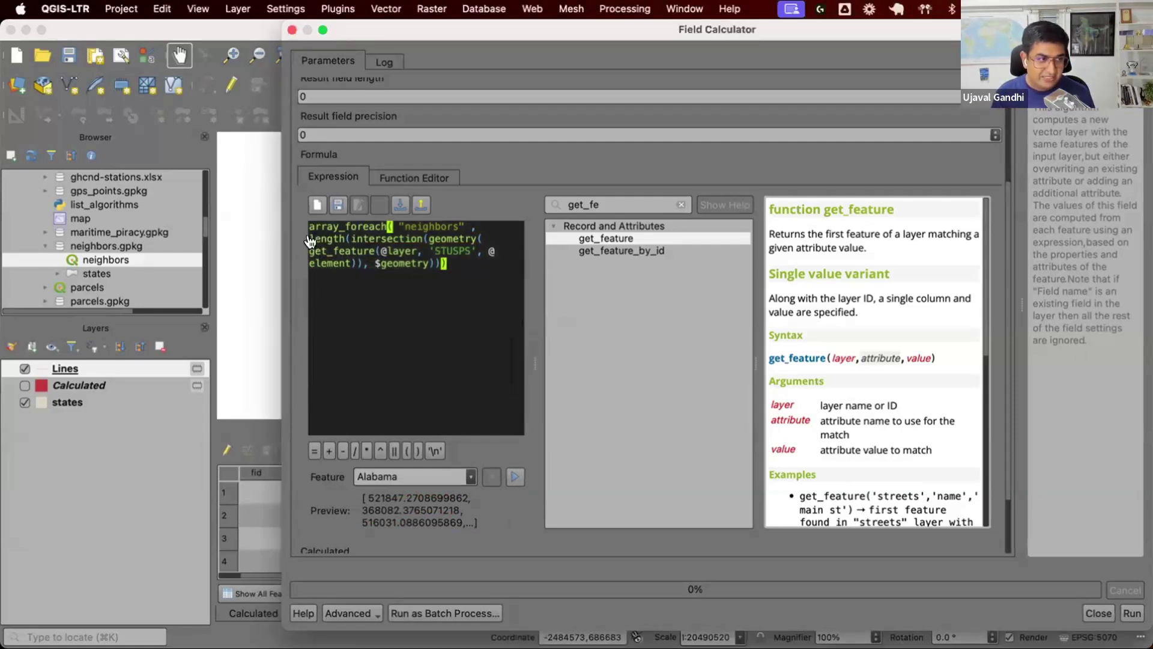
{"action": "type", "text": "0.000621371*"}
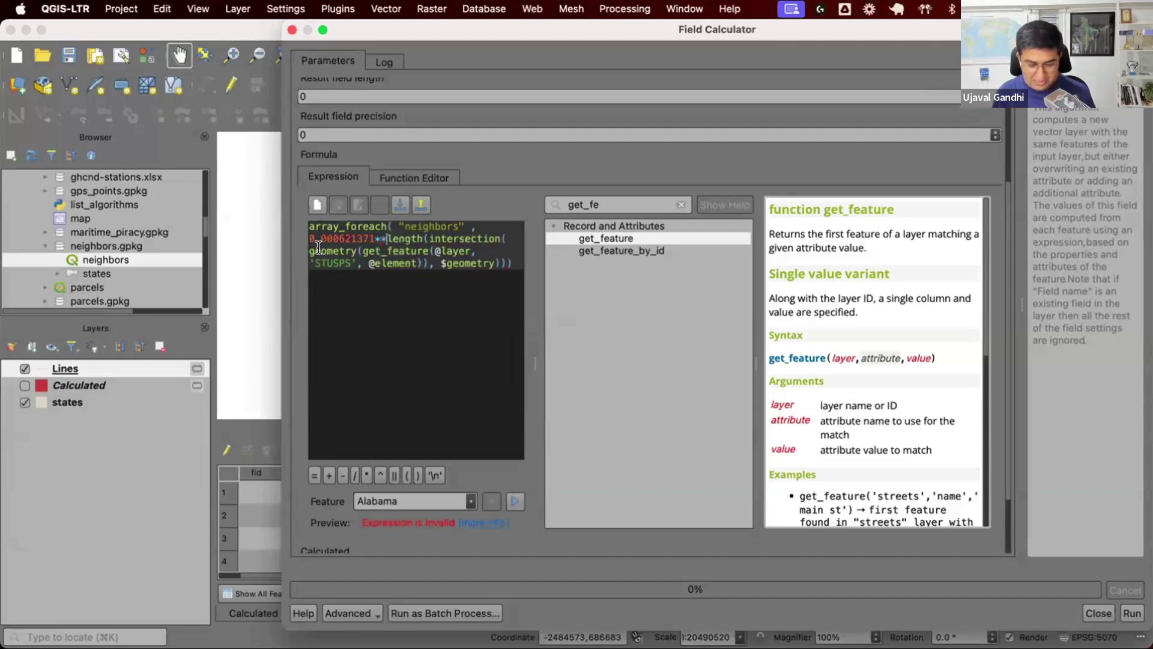
{"action": "scroll", "coordinate": [387, 459], "scroll_direction": "down", "scroll_amount": 2}
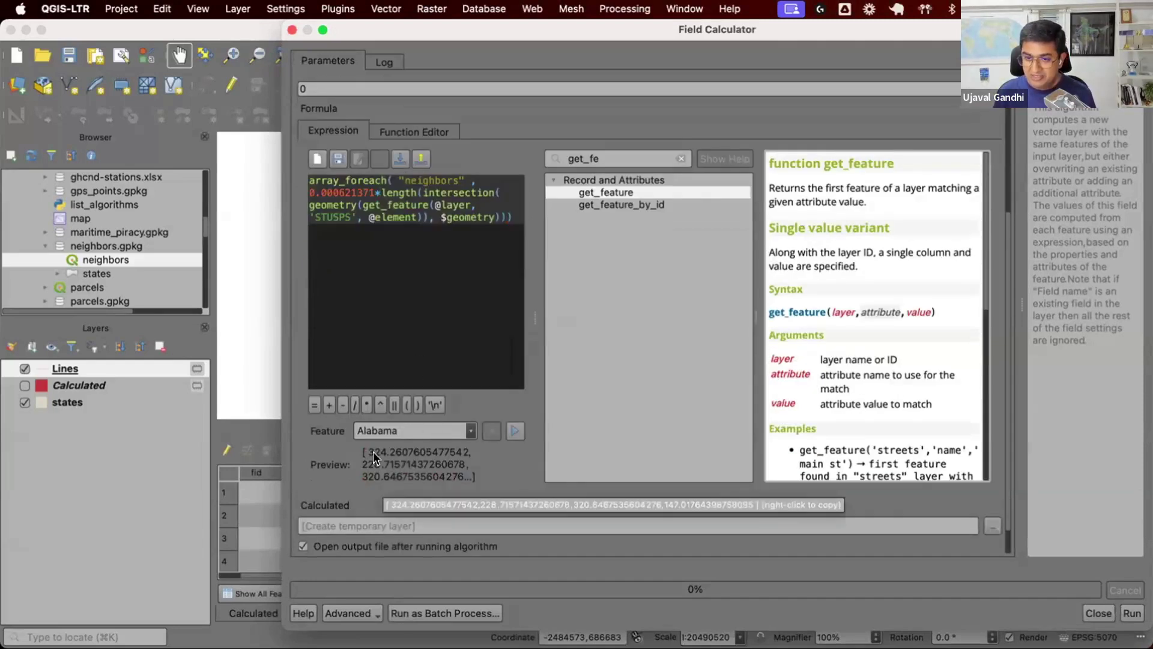
{"action": "left_click", "coordinate": [311, 192]}
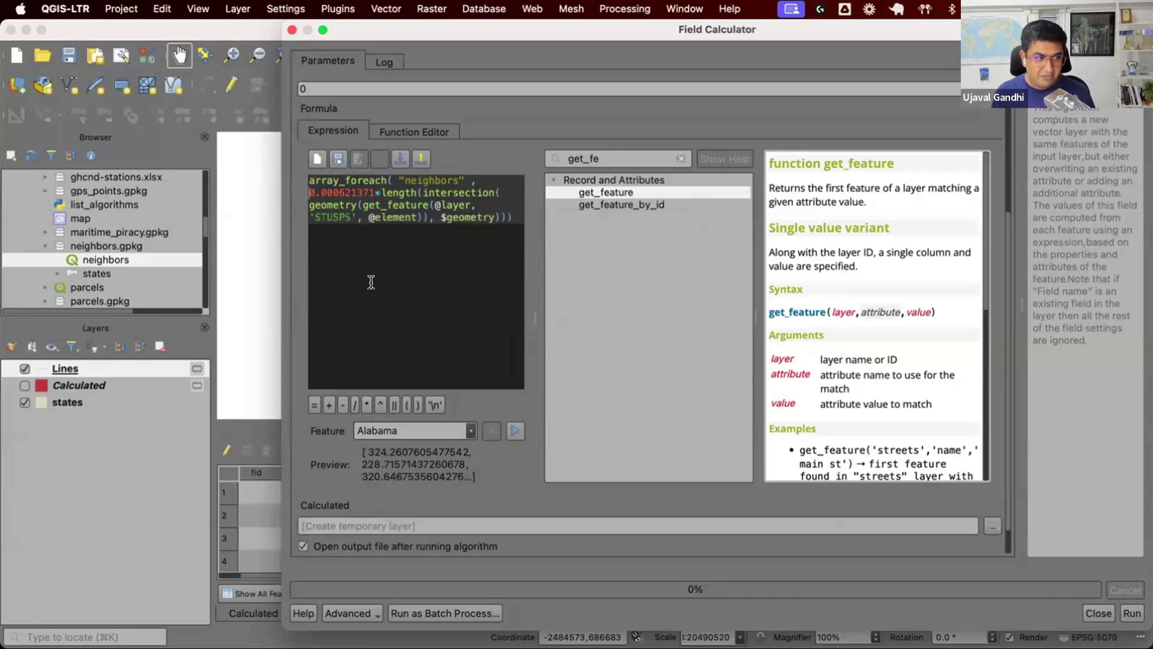
Wrap the miles expression in round() and run the Field calculator to write the lengths field to a temporary layer.
{"action": "type", "text": "round"}
{"action": "key", "text": "Escape"}
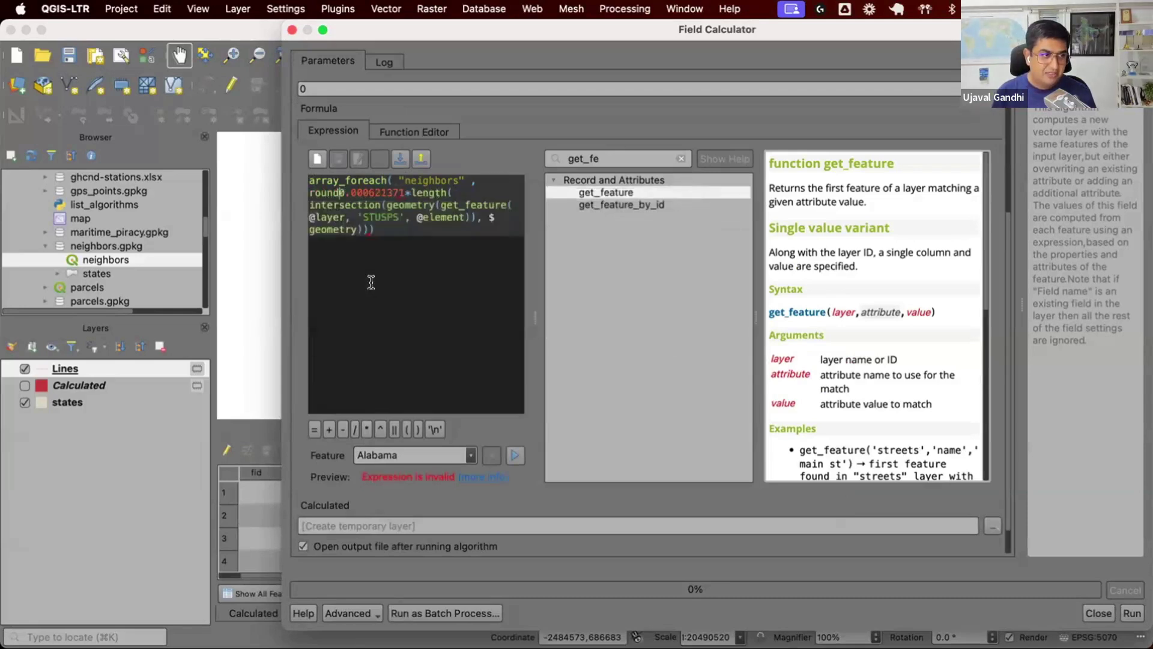
{"action": "type", "text": "("}
{"action": "key", "text": "End"}
{"action": "type", "text": ")"}
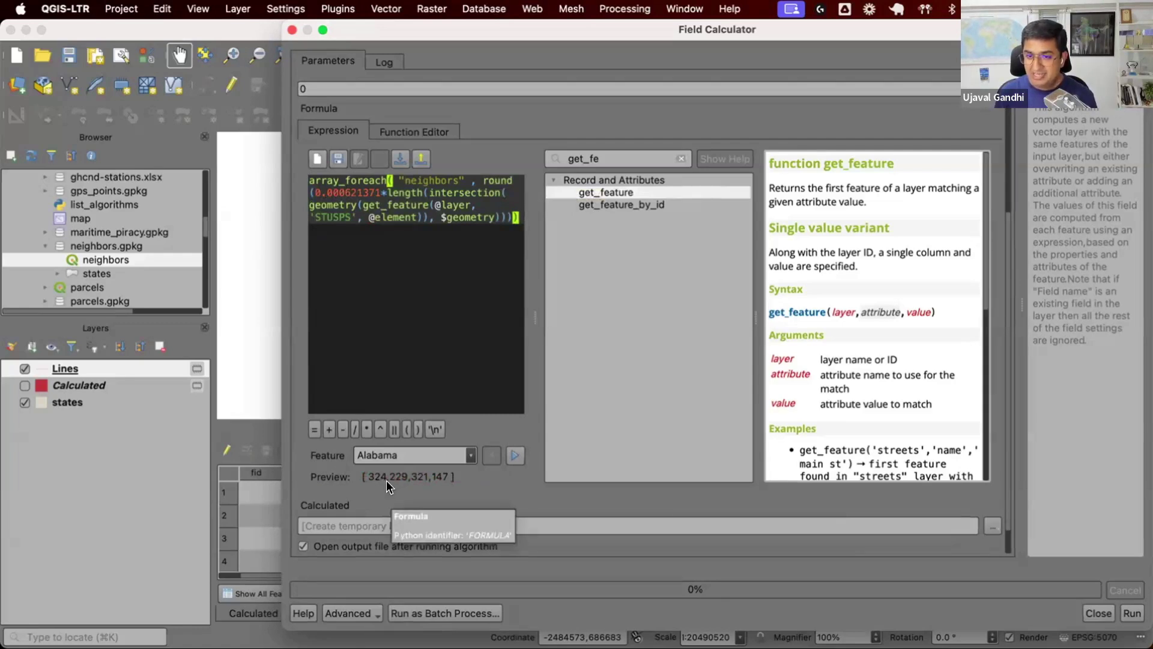
{"action": "left_click", "coordinate": [1133, 613]}
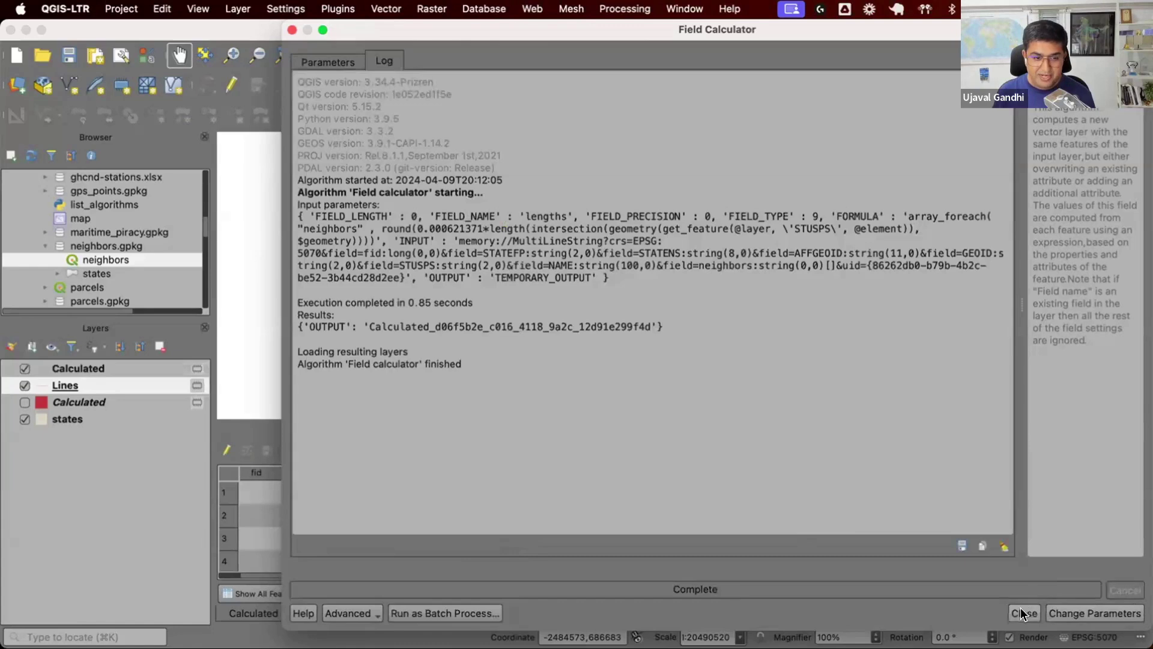
{"action": "left_click", "coordinate": [1022, 613]}
Open the new Calculated layer's attribute table, widen the lengths column and examine Oklahoma's neighbors and border lengths.
{"action": "left_click", "coordinate": [57, 362]}
{"action": "key", "text": "F6"}
{"action": "scroll", "coordinate": [763, 569], "scroll_direction": "right", "scroll_amount": 2}
{"action": "left_click_drag", "start_coordinate": [881, 466], "coordinate": [910, 473]}
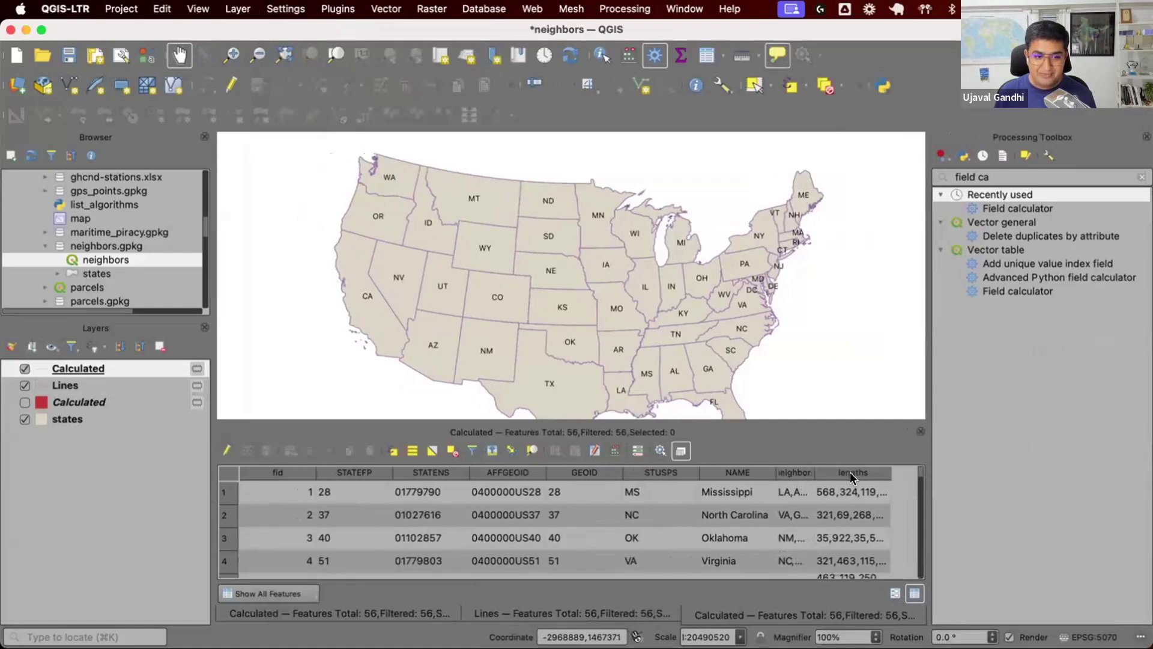
{"action": "double_click", "coordinate": [883, 469]}
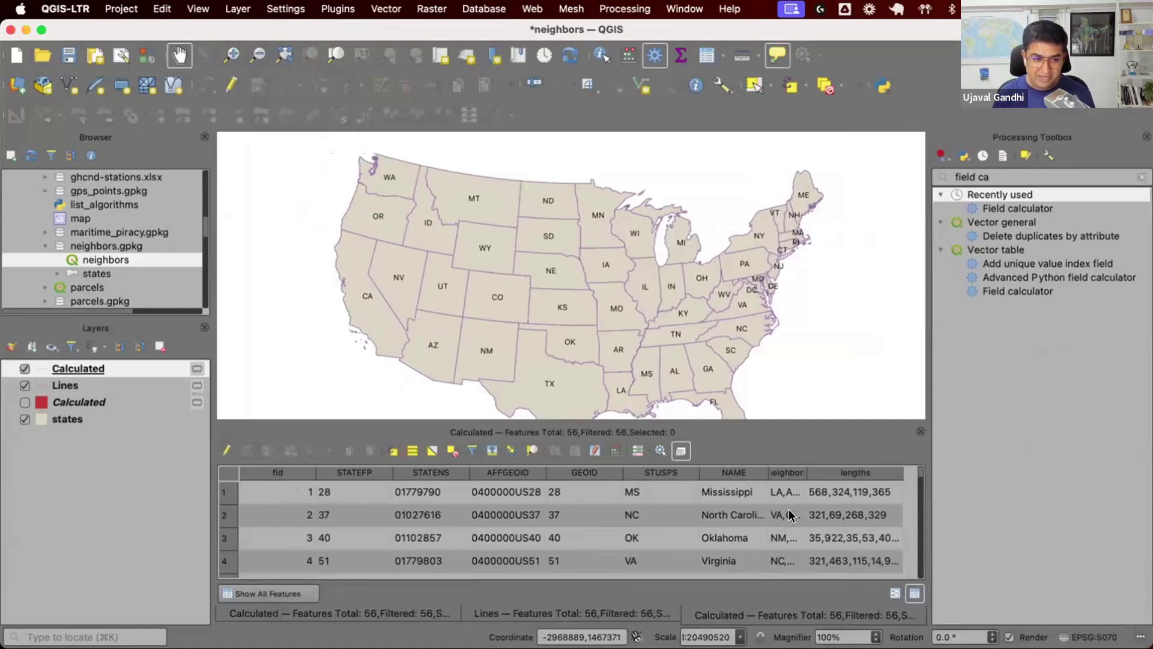
{"action": "left_click", "coordinate": [655, 547]}
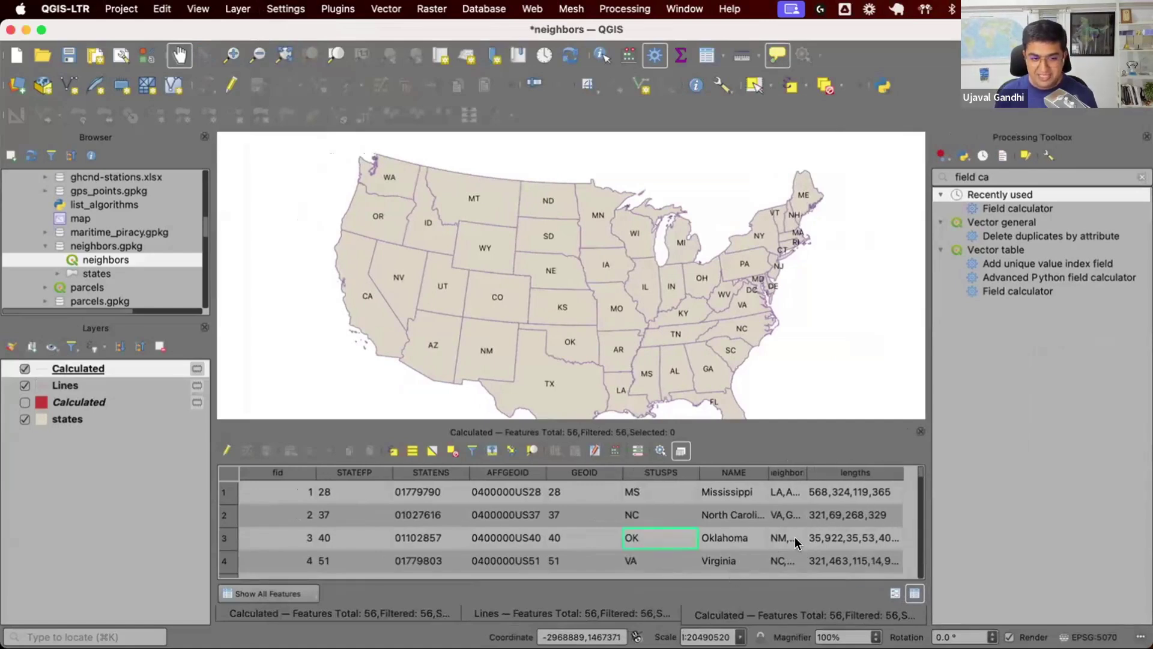